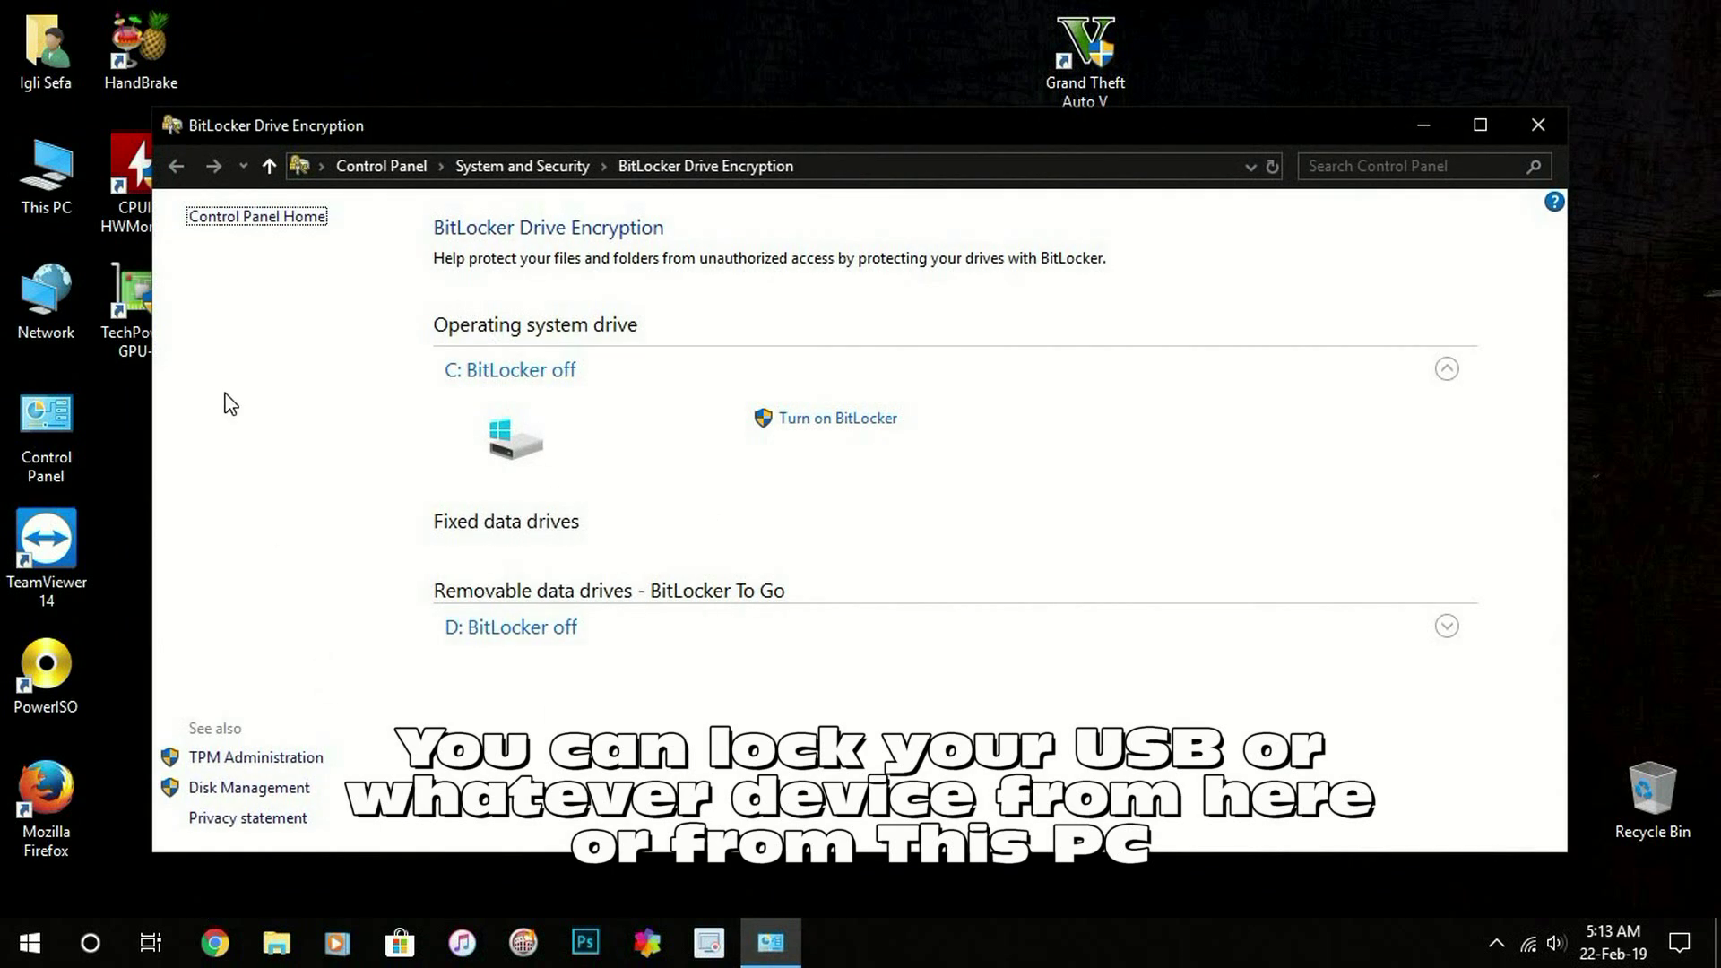
- Open This PC, view the contents of USB Drive (D:), and return to the drive overview
{"action": "double_click", "coordinate": [68, 195]}
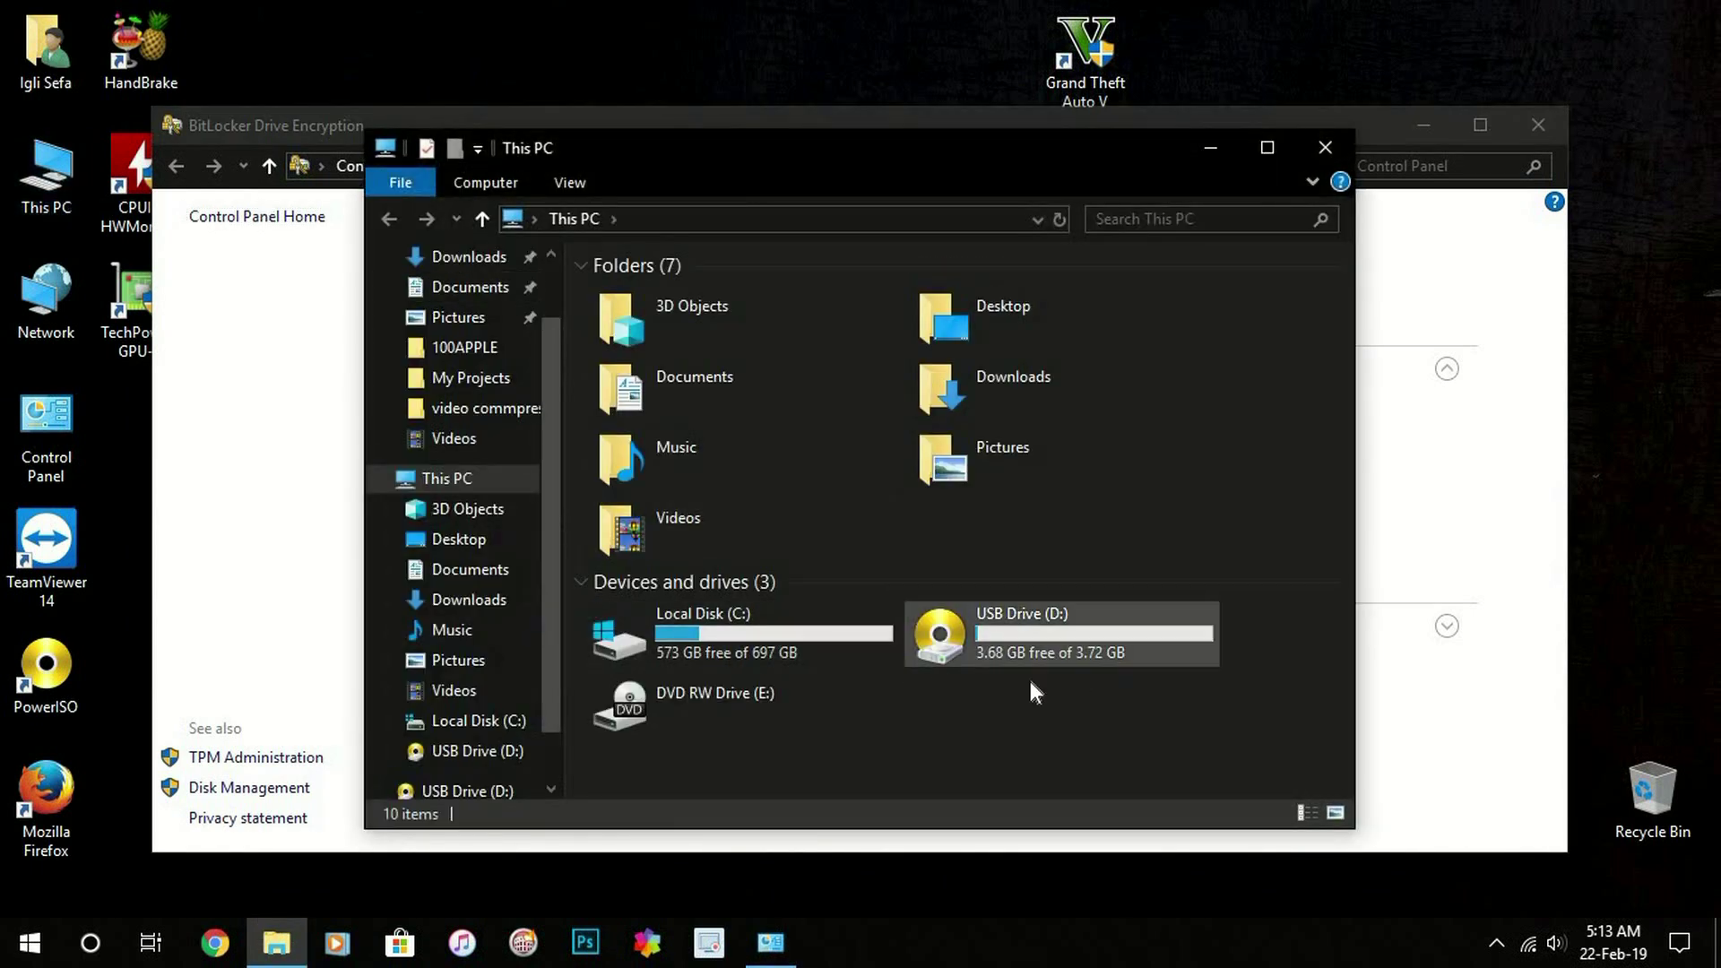
{"action": "left_click", "coordinate": [1003, 660]}
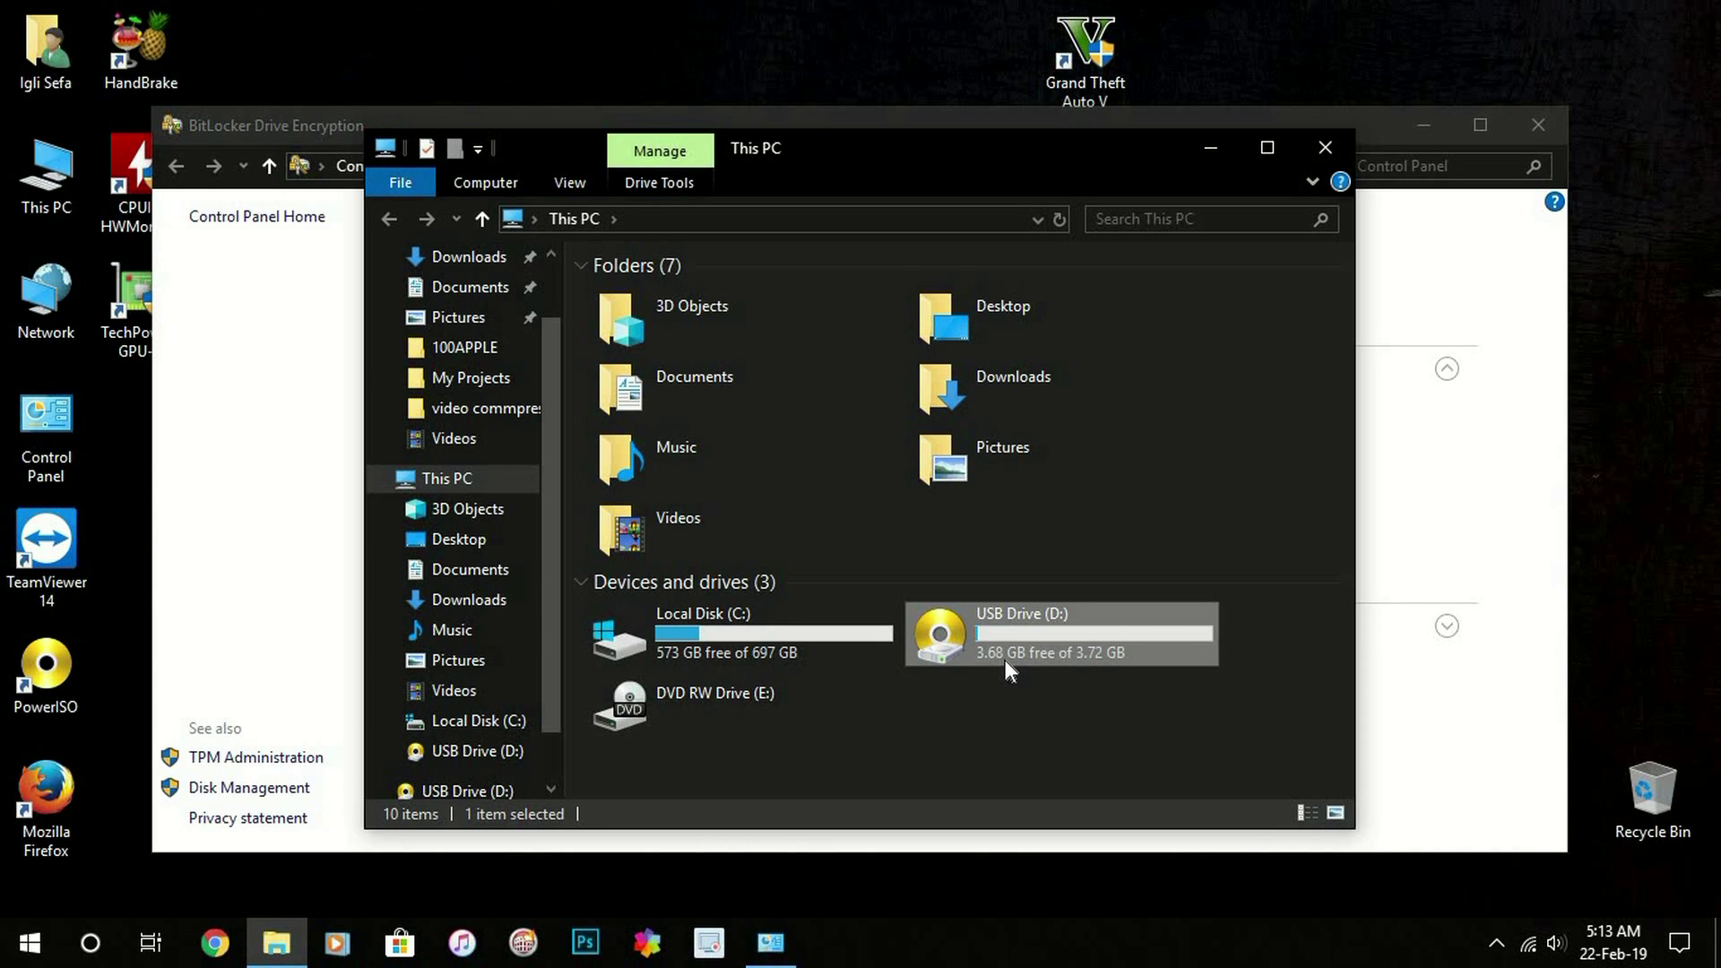
{"action": "double_click", "coordinate": [1004, 660]}
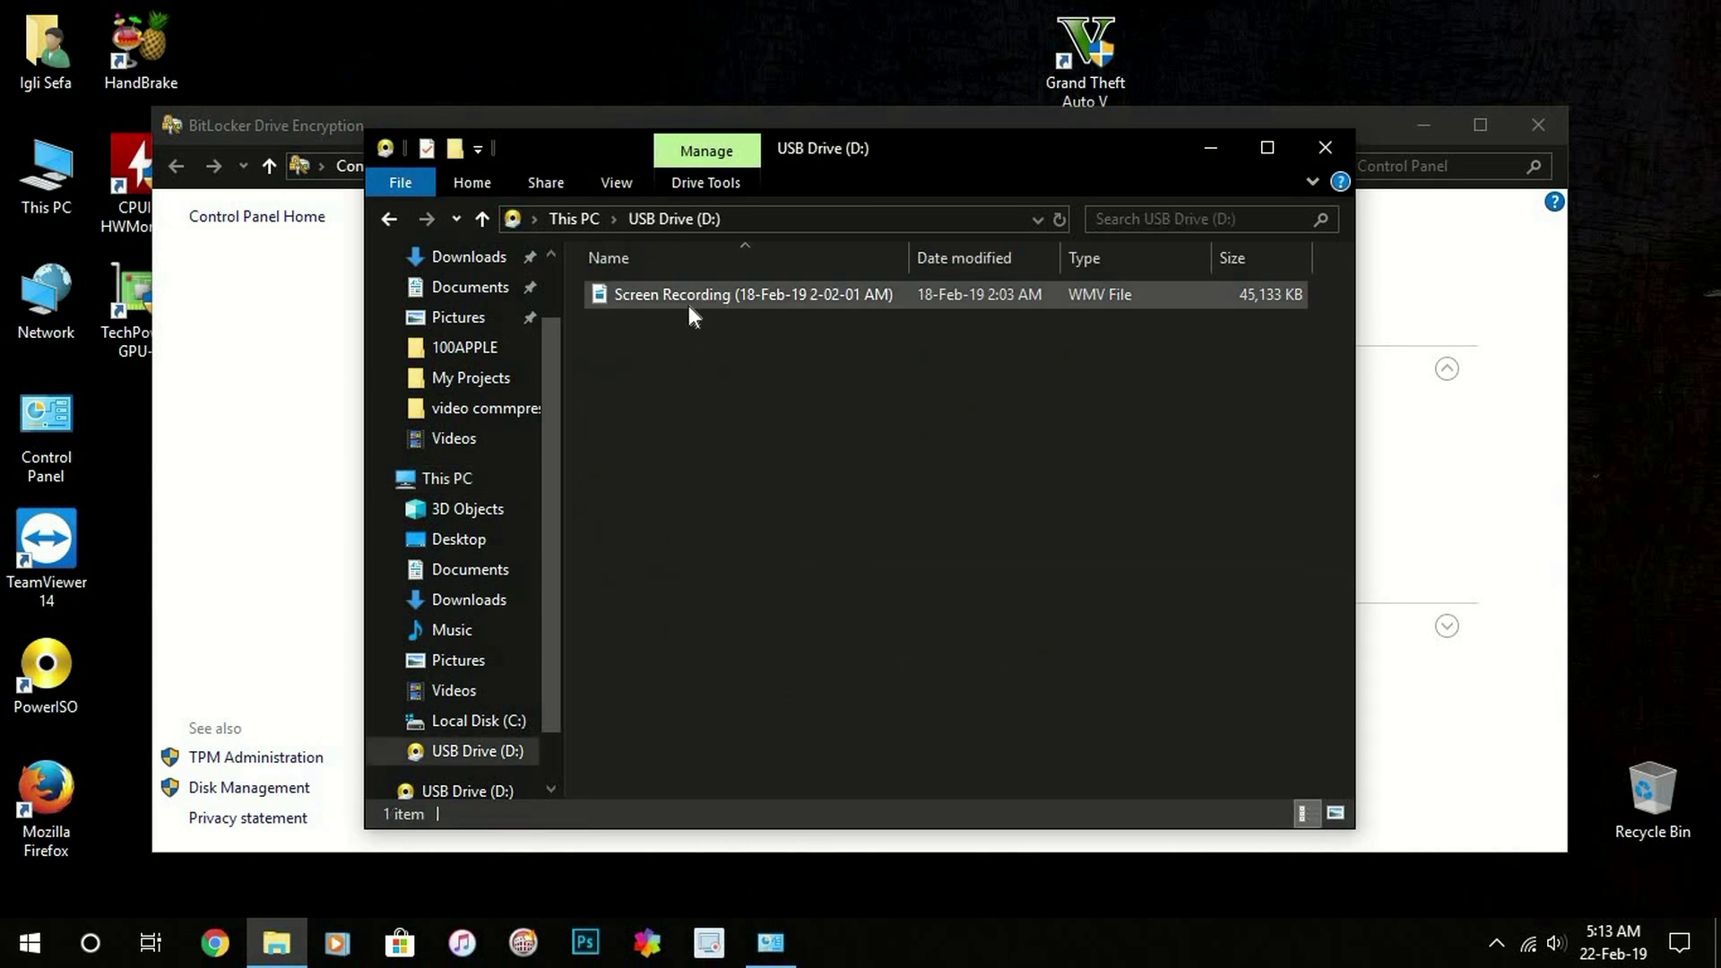
{"action": "left_click", "coordinate": [390, 217]}
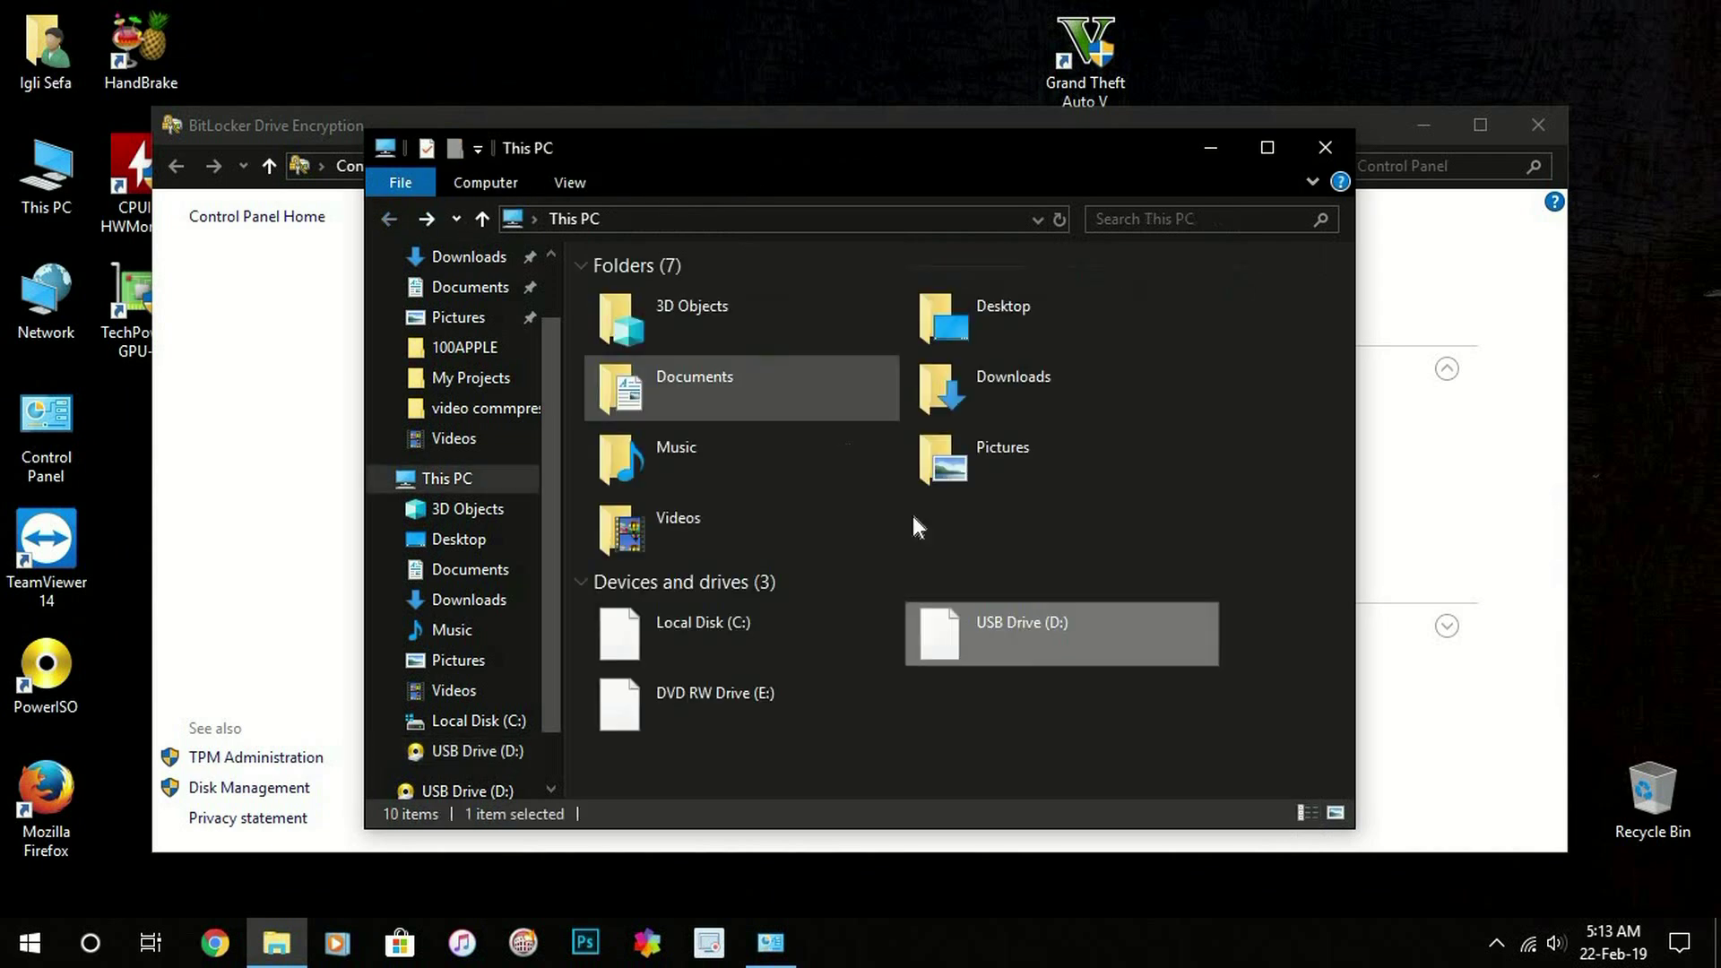
- Examine the BitLocker options for removable drive D: in BitLocker Drive Encryption and close that window
{"action": "right_click", "coordinate": [1034, 643]}
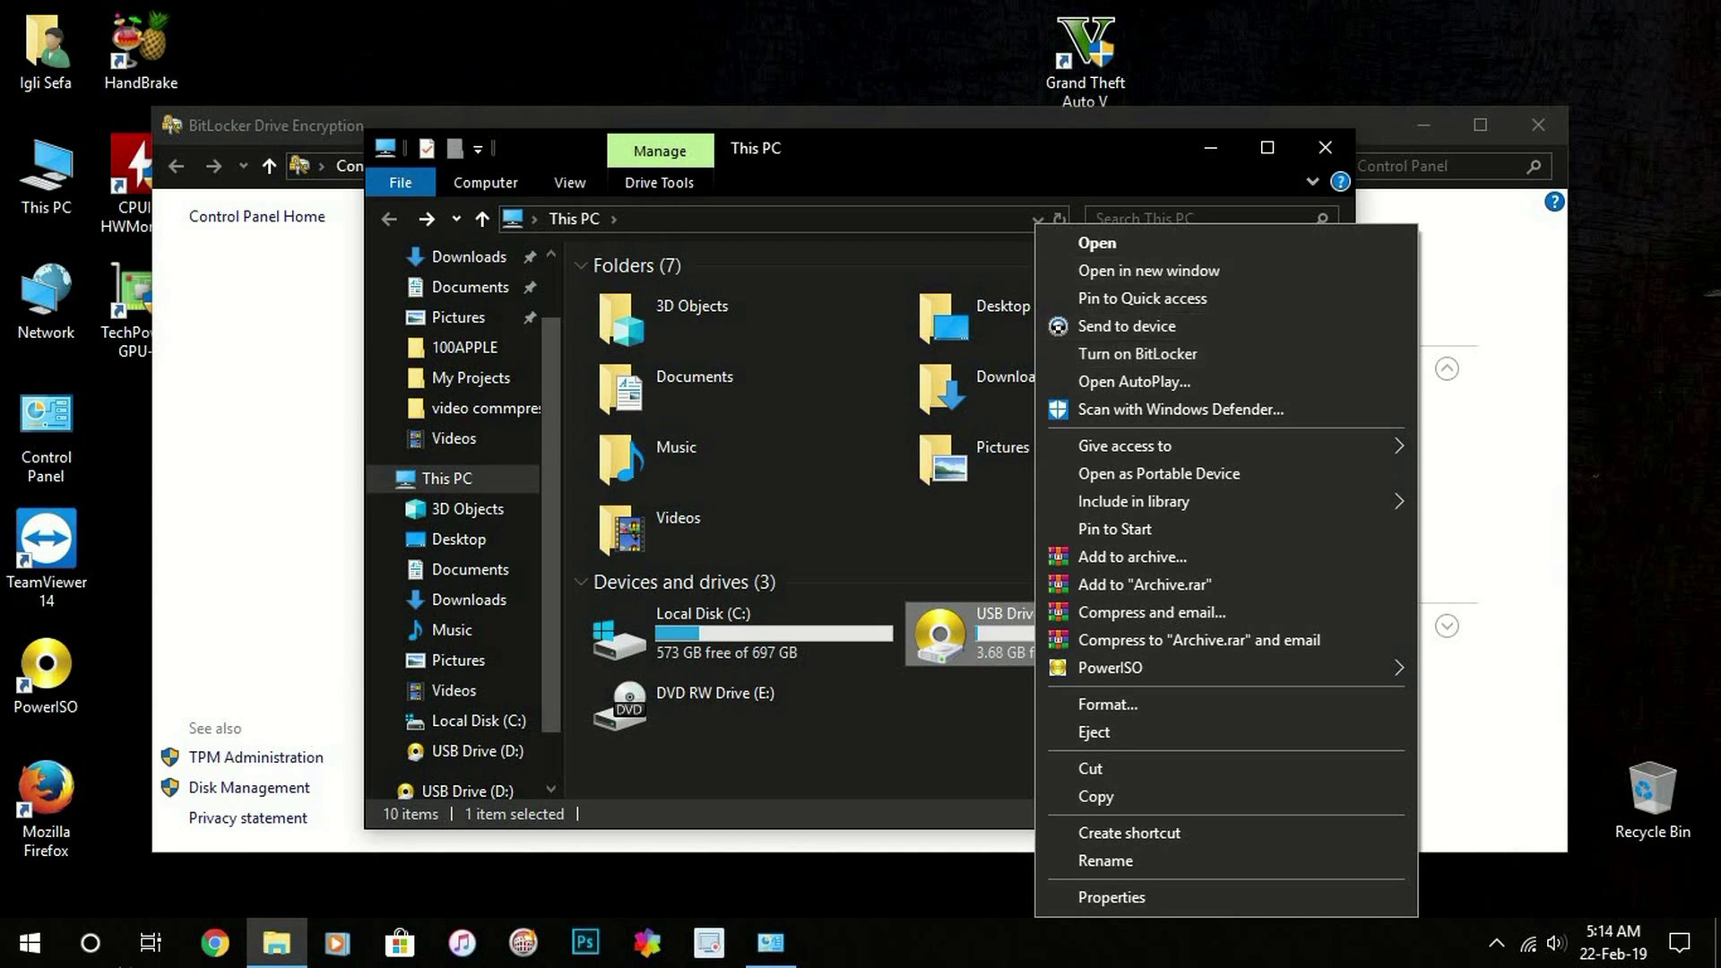
{"action": "left_click", "coordinate": [336, 123]}
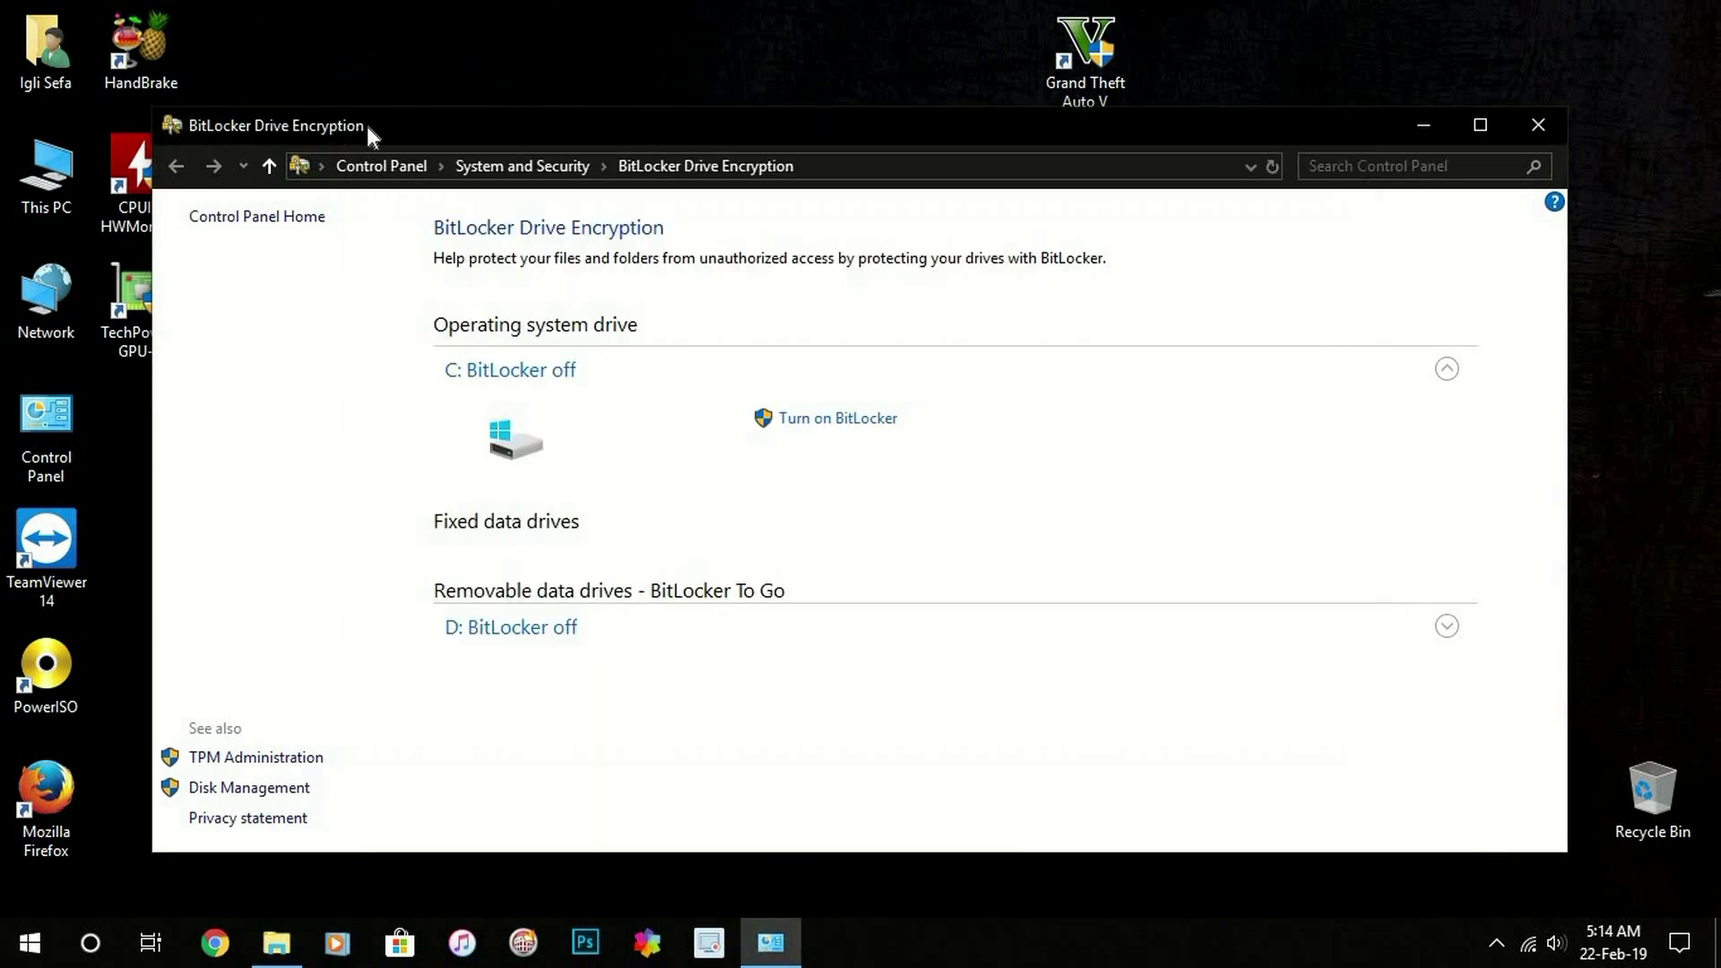
{"action": "left_click", "coordinate": [548, 627]}
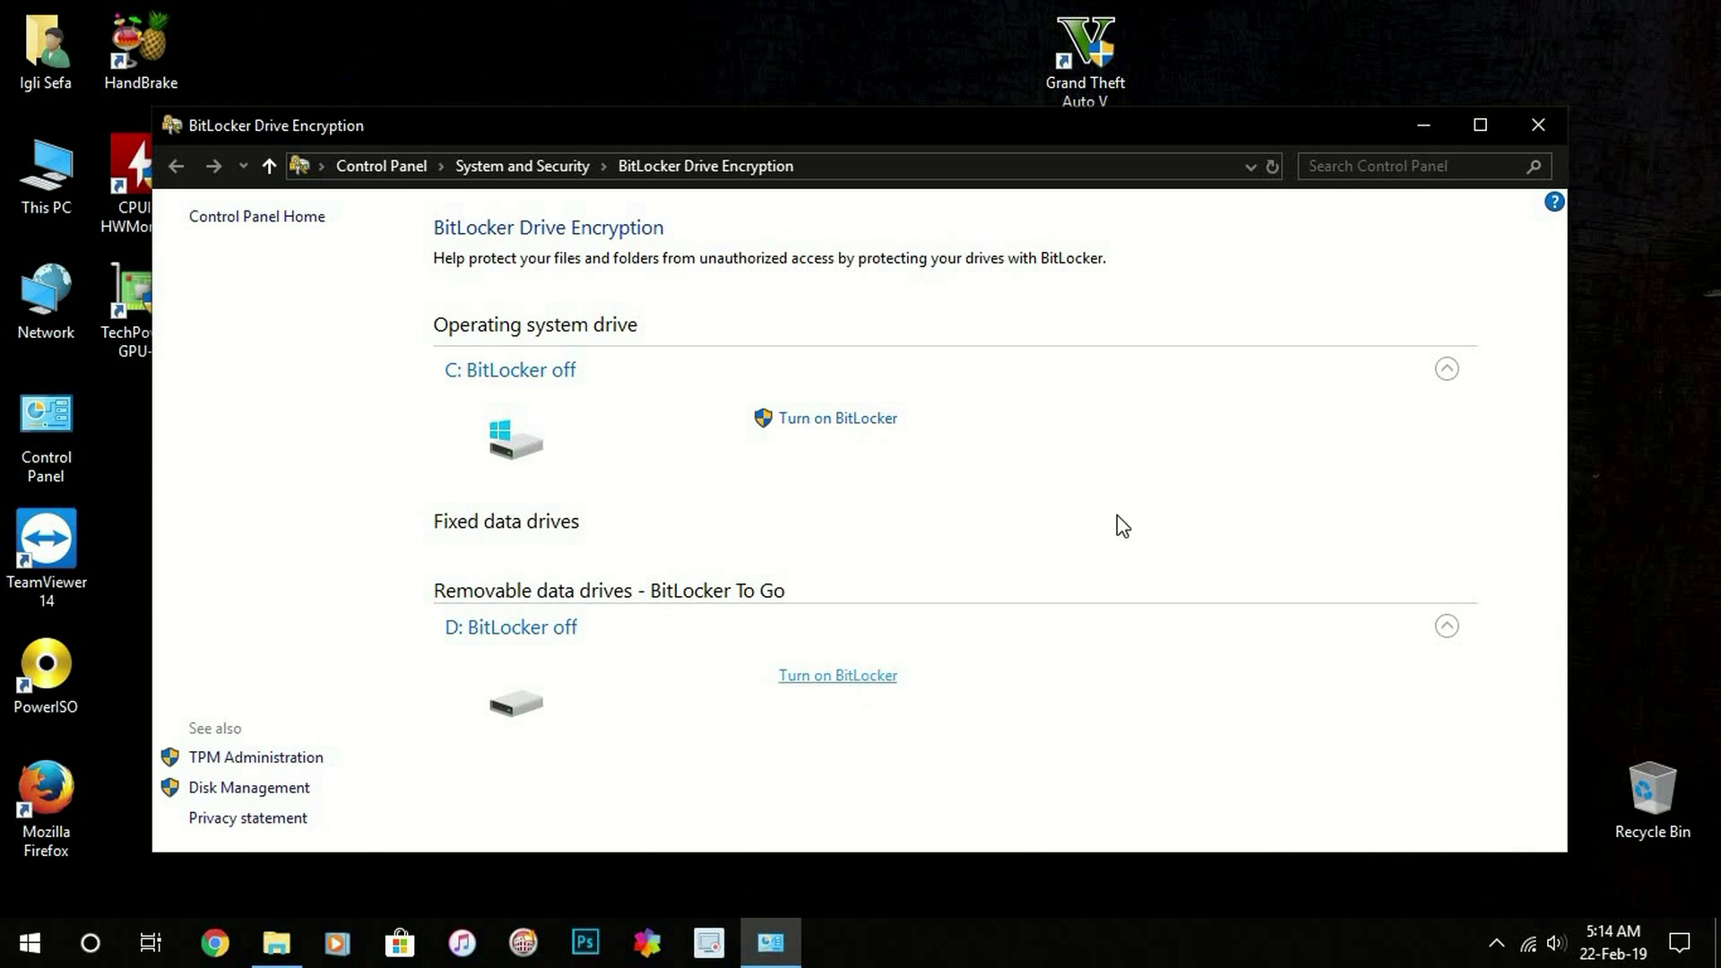
{"action": "left_click", "coordinate": [1537, 125]}
- Turn on BitLocker for USB Drive (D:) with password unlocking, entering and confirming the drive password
{"action": "right_click", "coordinate": [1007, 631]}
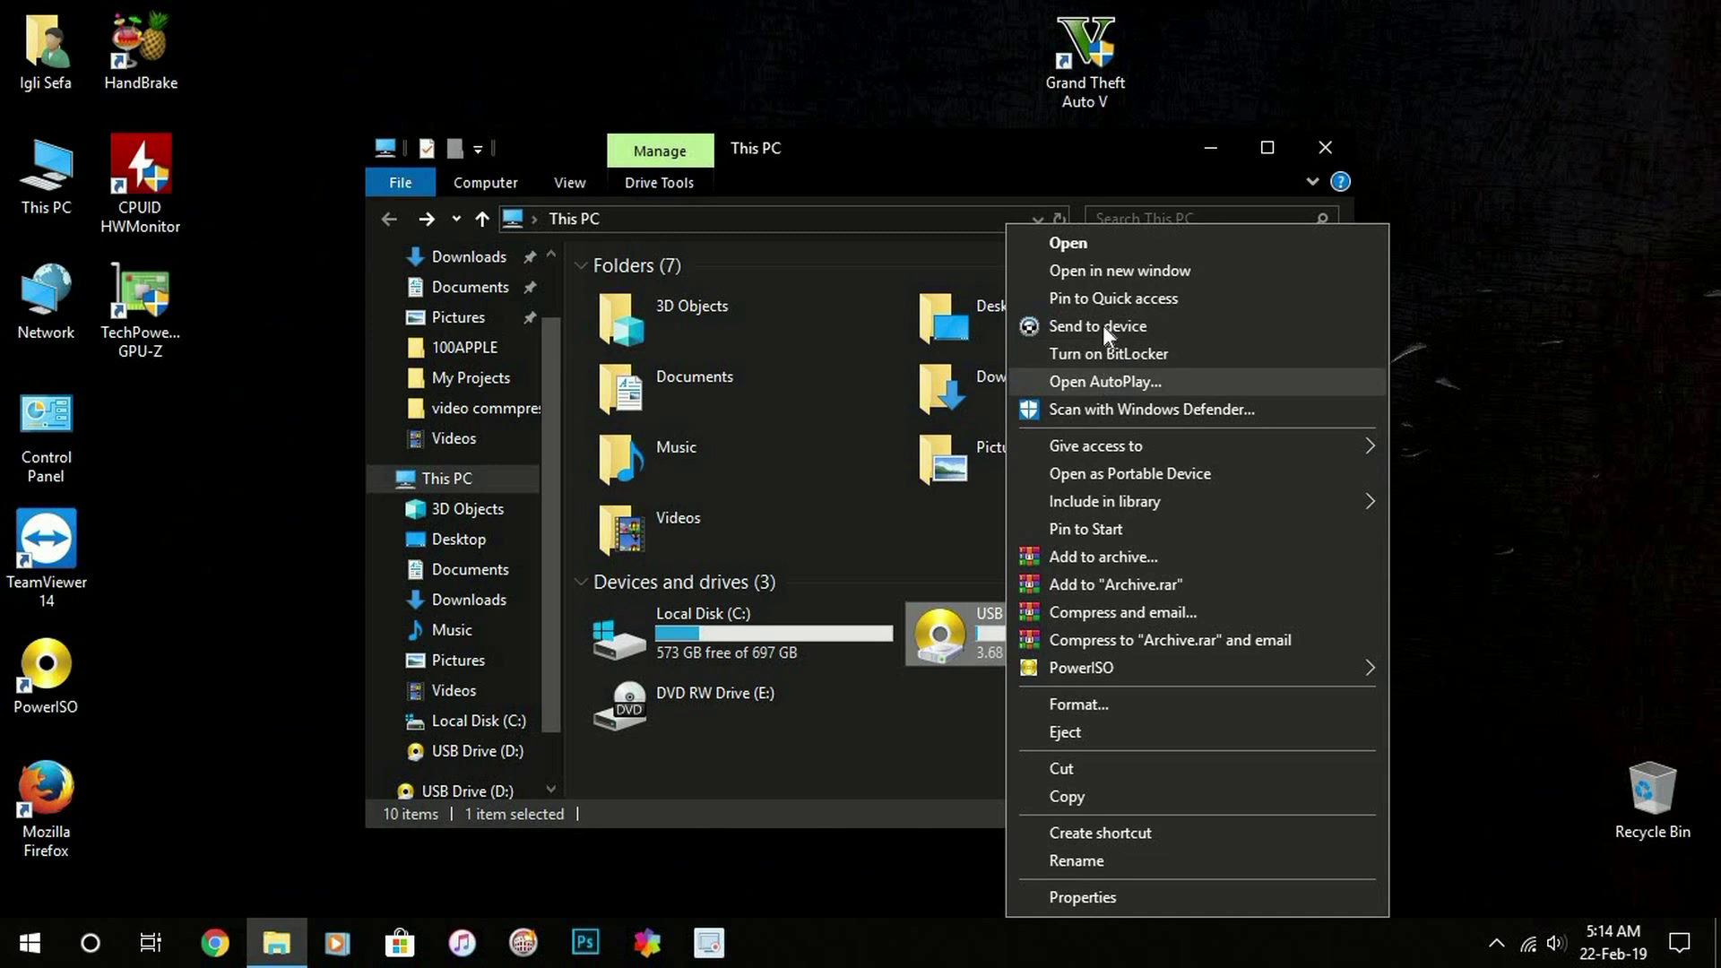
{"action": "left_click", "coordinate": [1102, 358]}
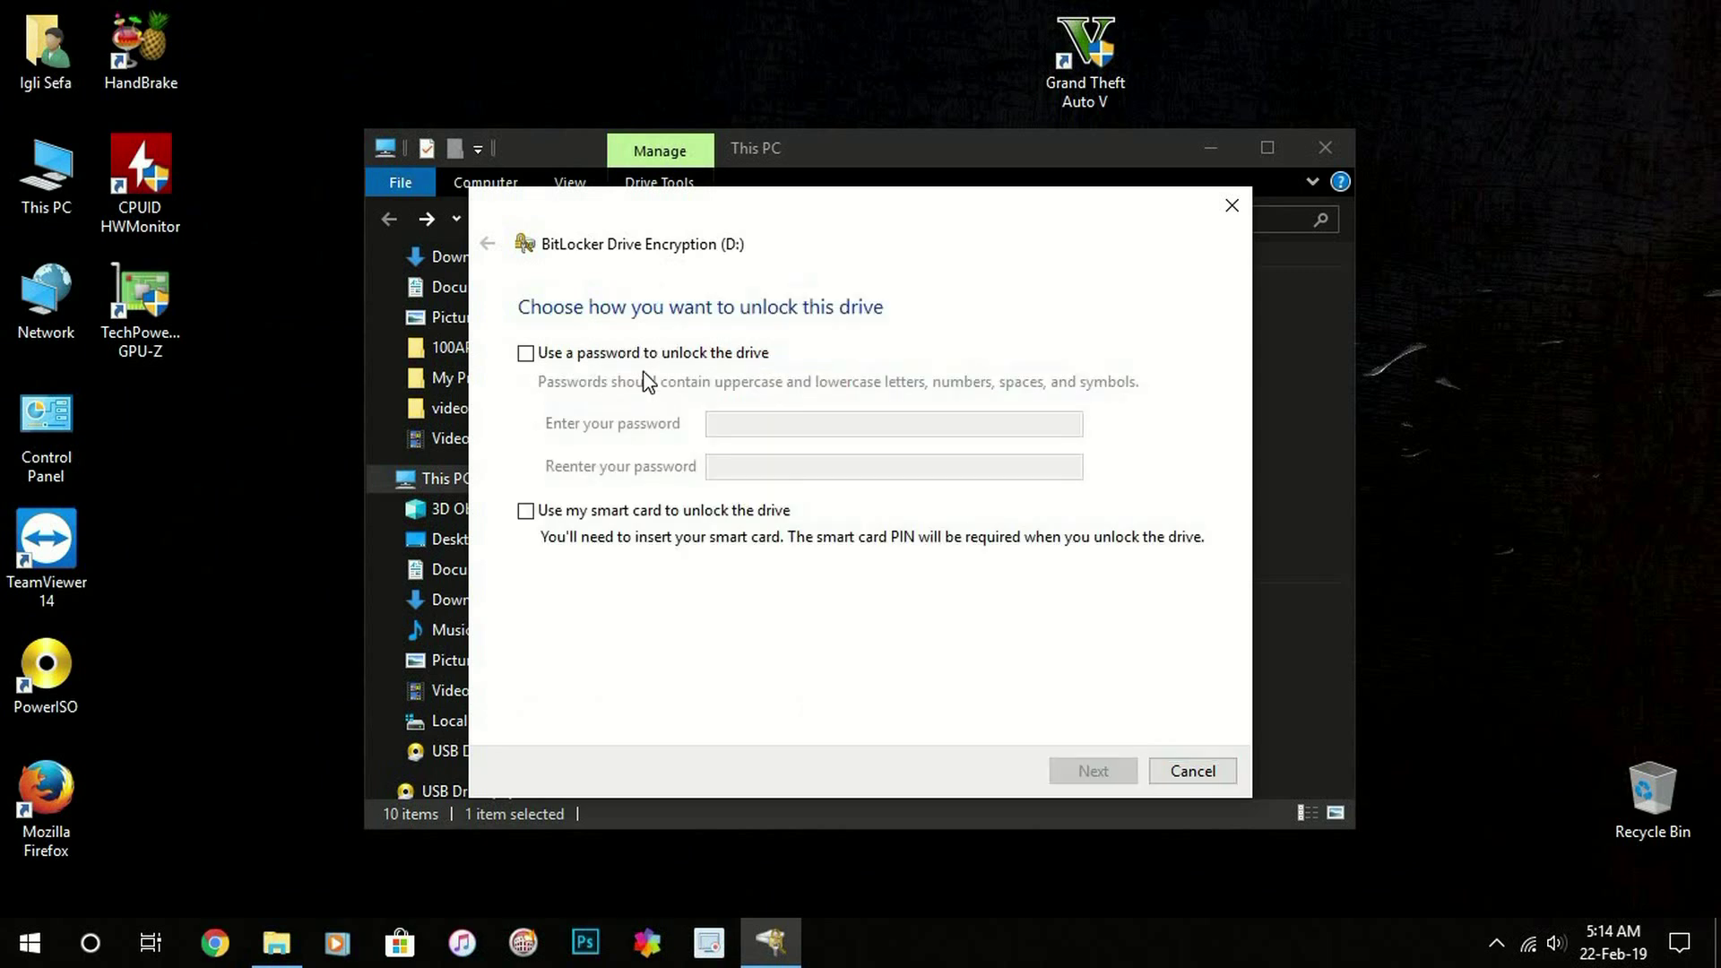
{"action": "left_click", "coordinate": [542, 352]}
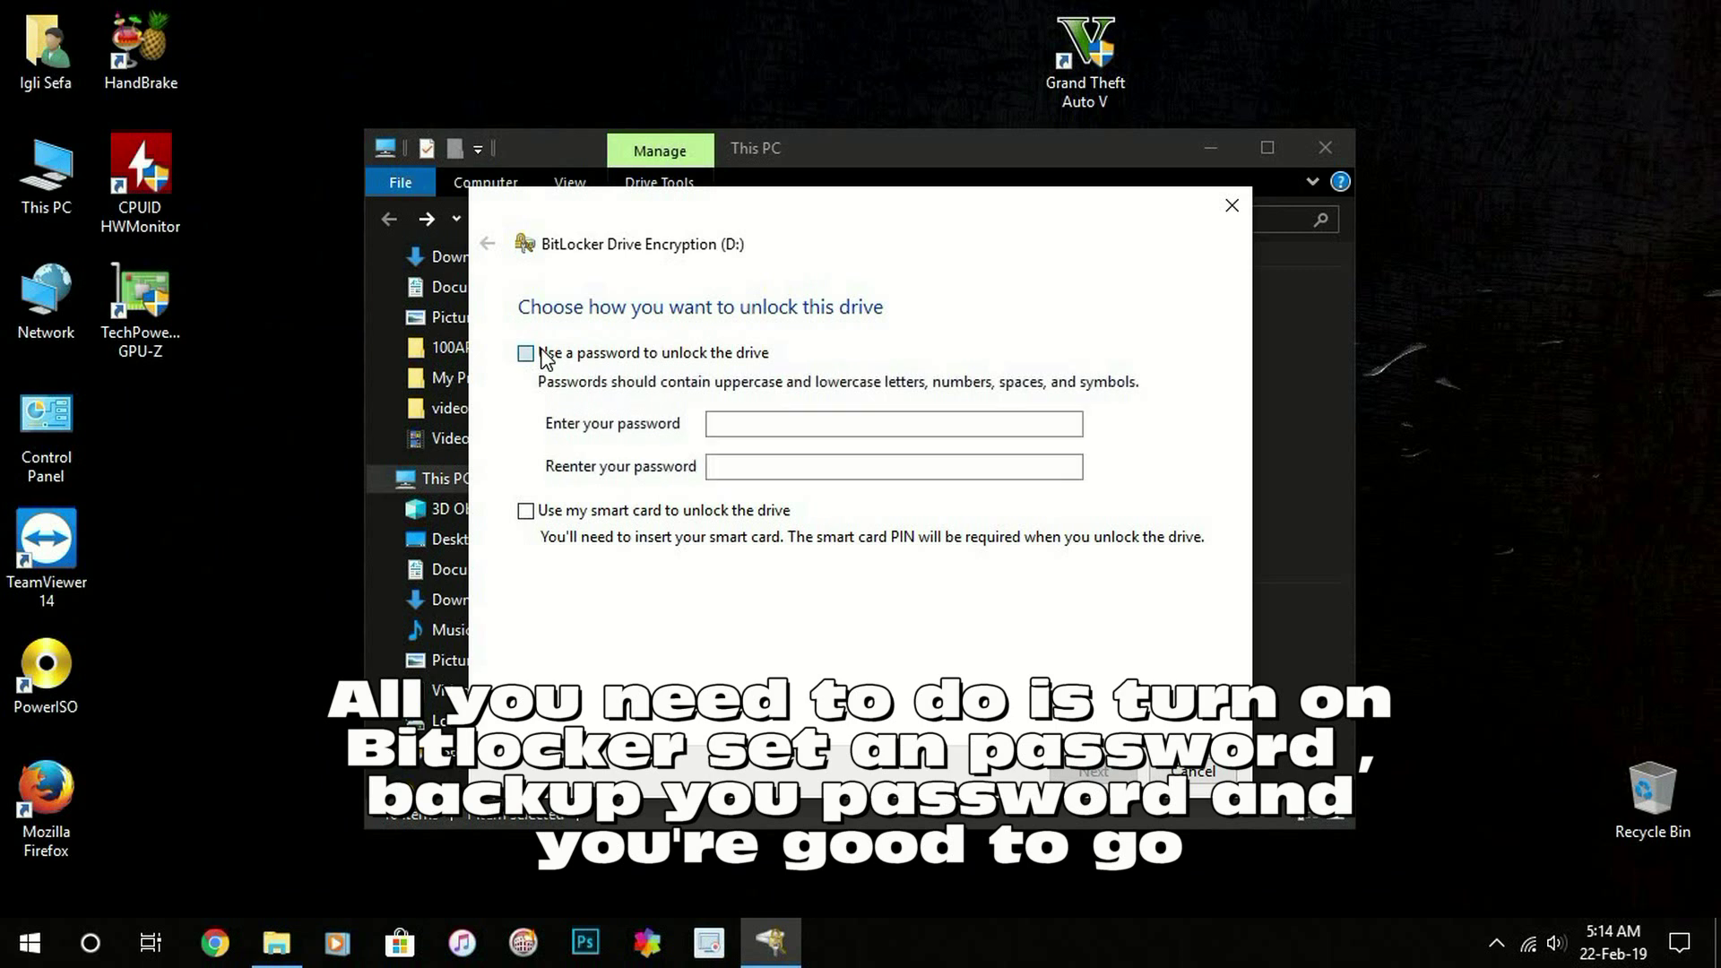
{"action": "left_click", "coordinate": [760, 422]}
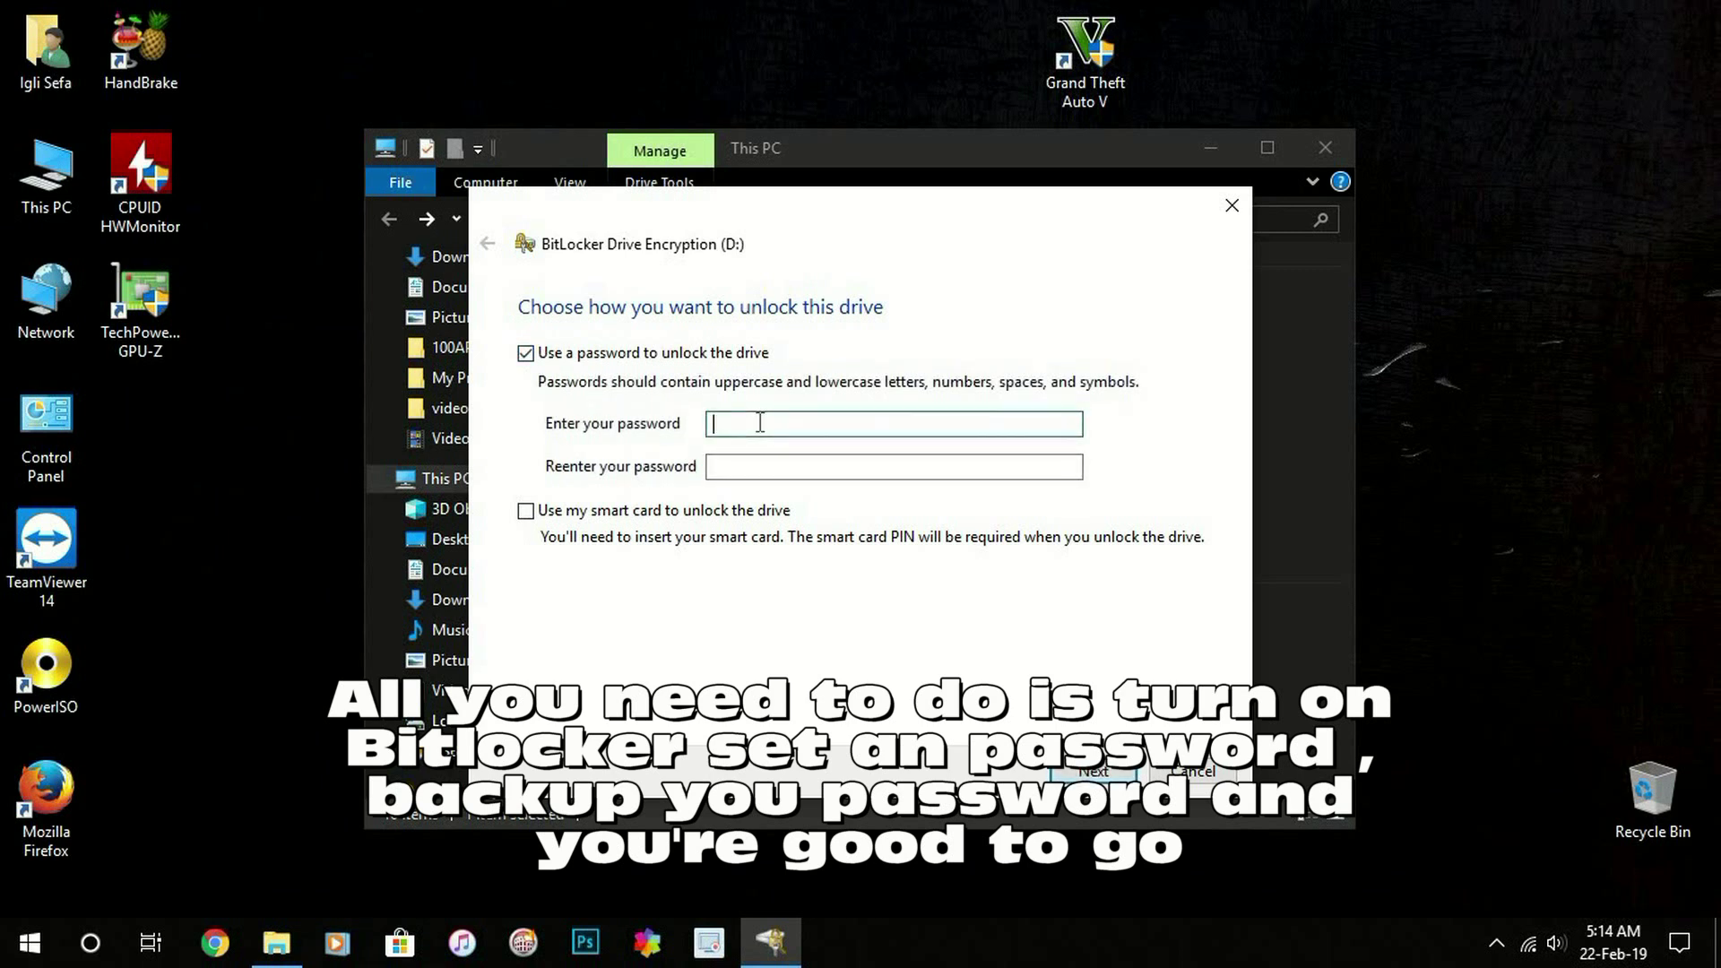
{"action": "type", "text": "•••"}
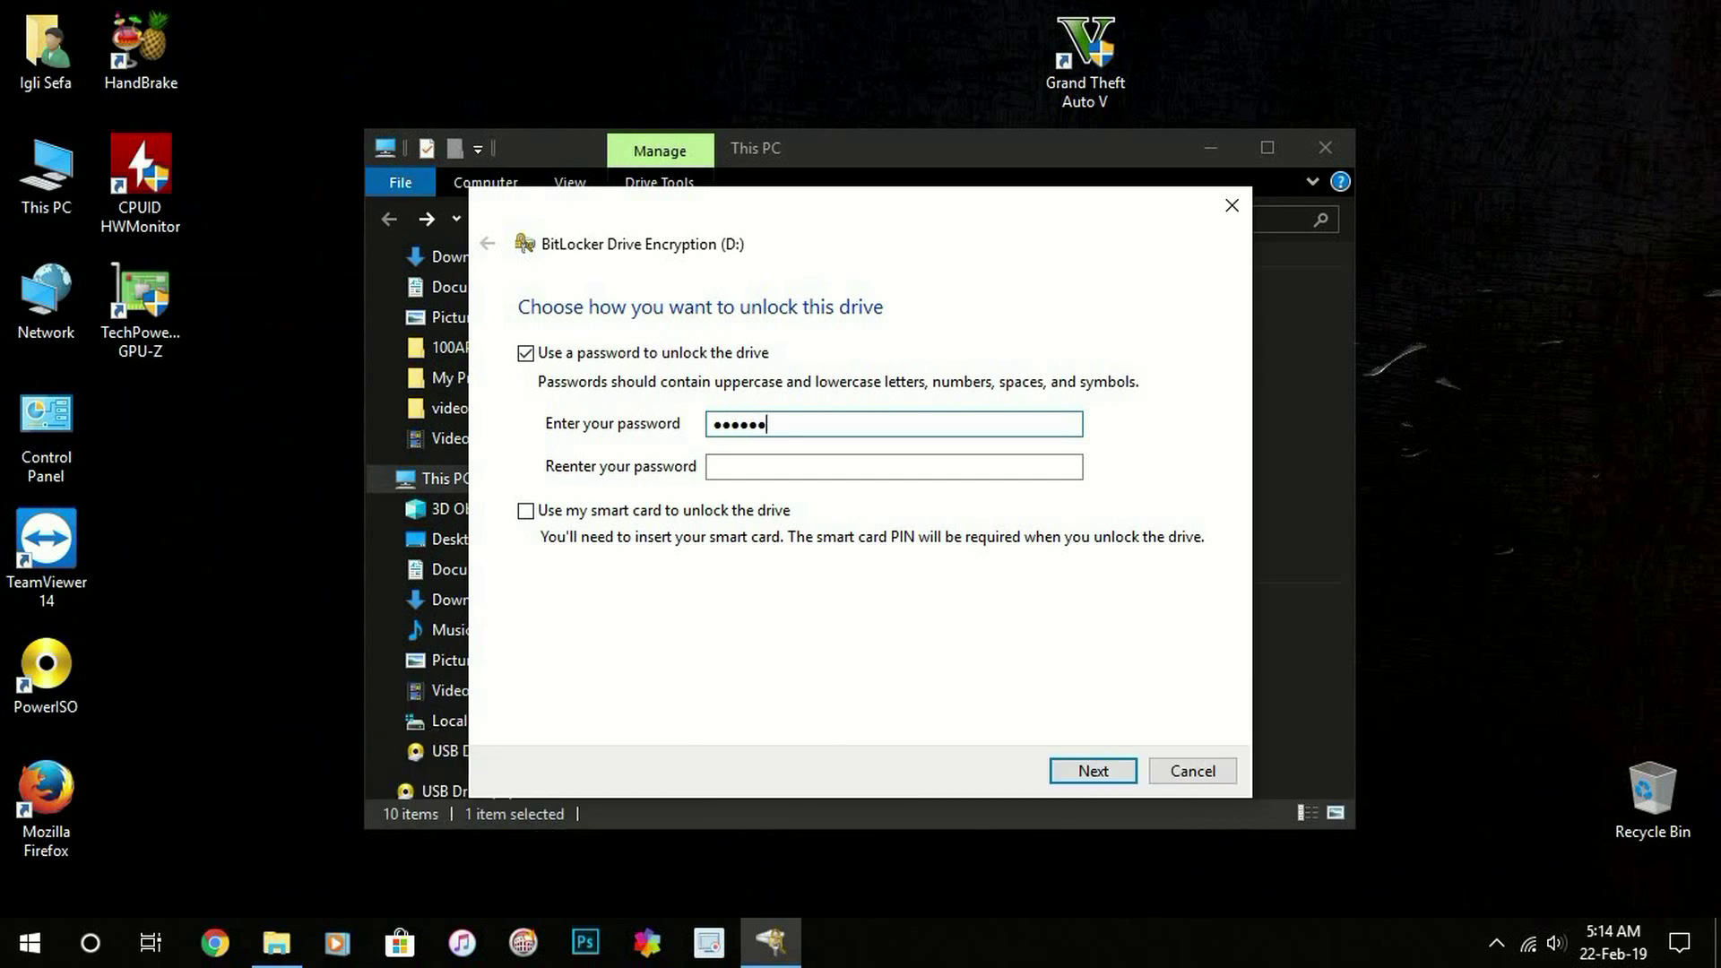
{"action": "left_click", "coordinate": [714, 466]}
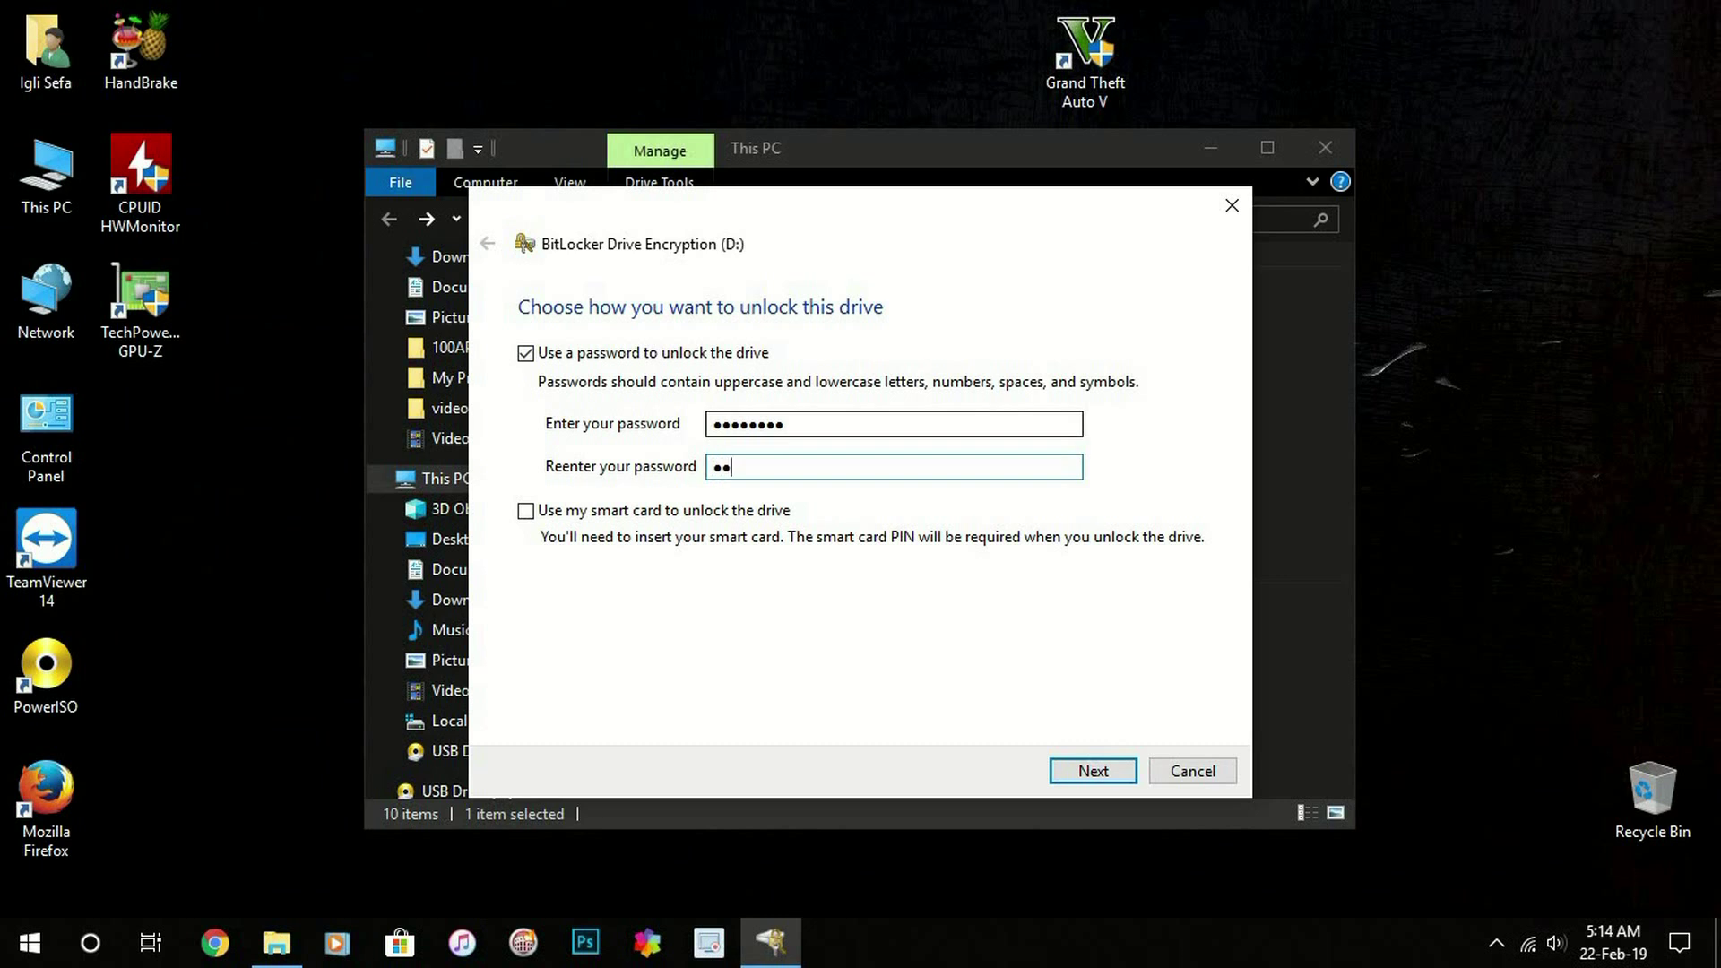
{"action": "type", "text": "•••••••"}
{"action": "left_click", "coordinate": [1082, 766]}
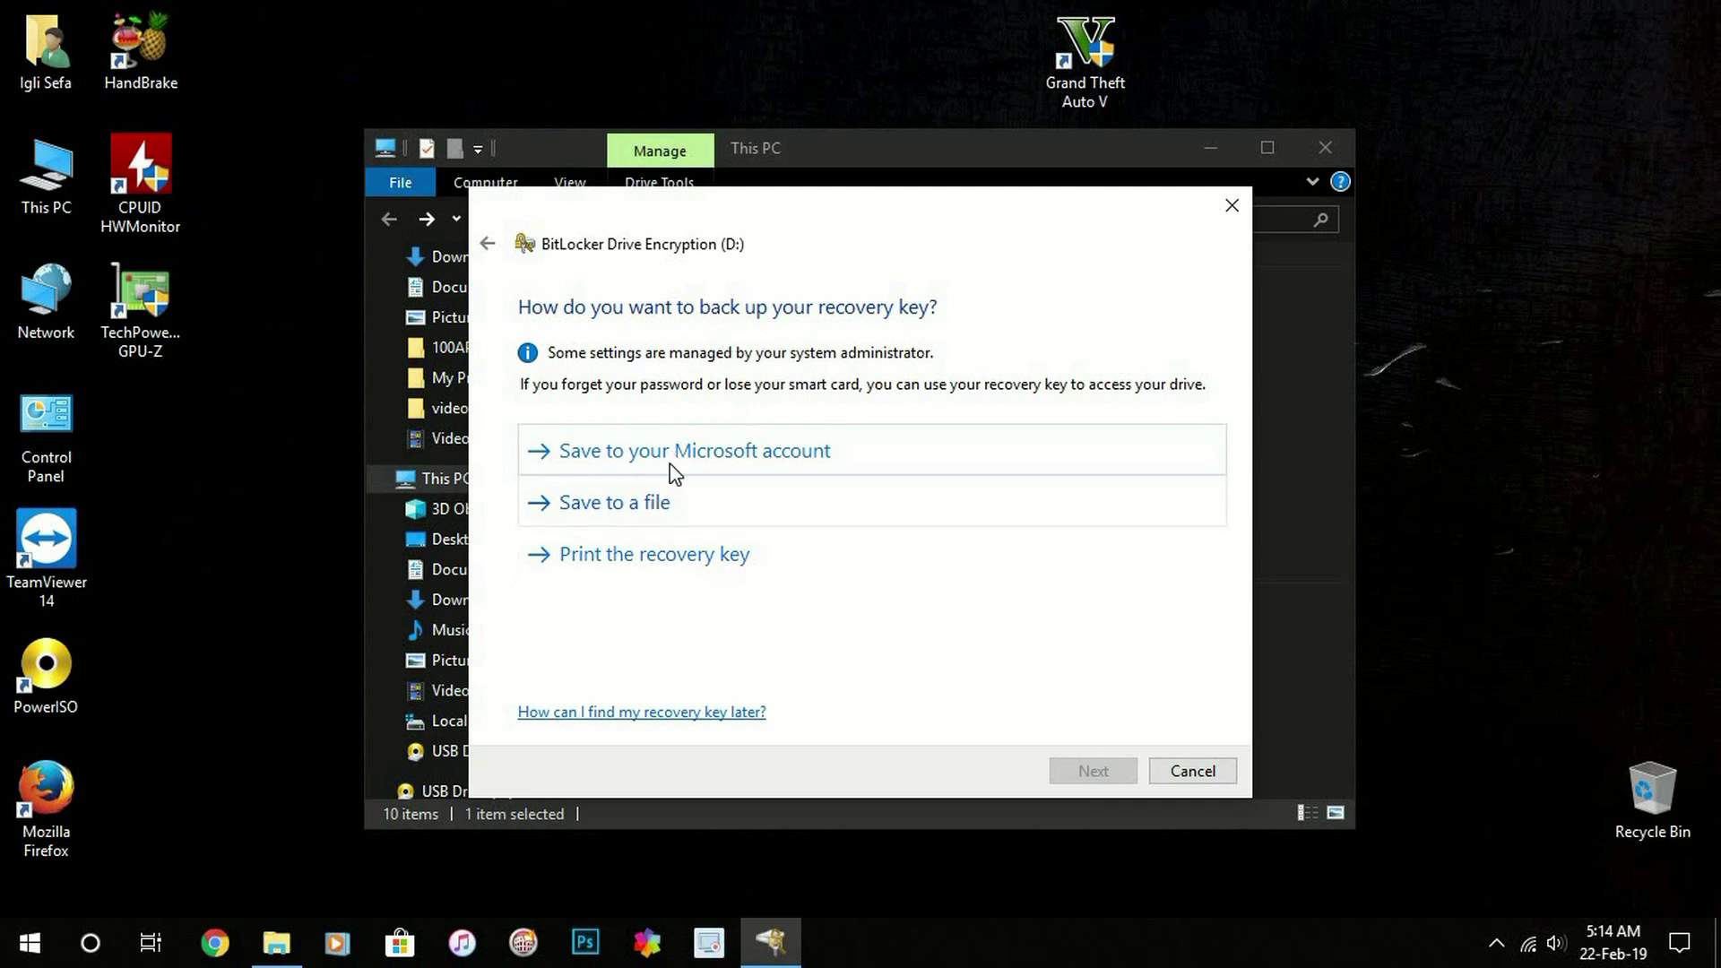
- Back up the BitLocker recovery key to a text file in the Documents folder and continue the setup
{"action": "left_click", "coordinate": [636, 559]}
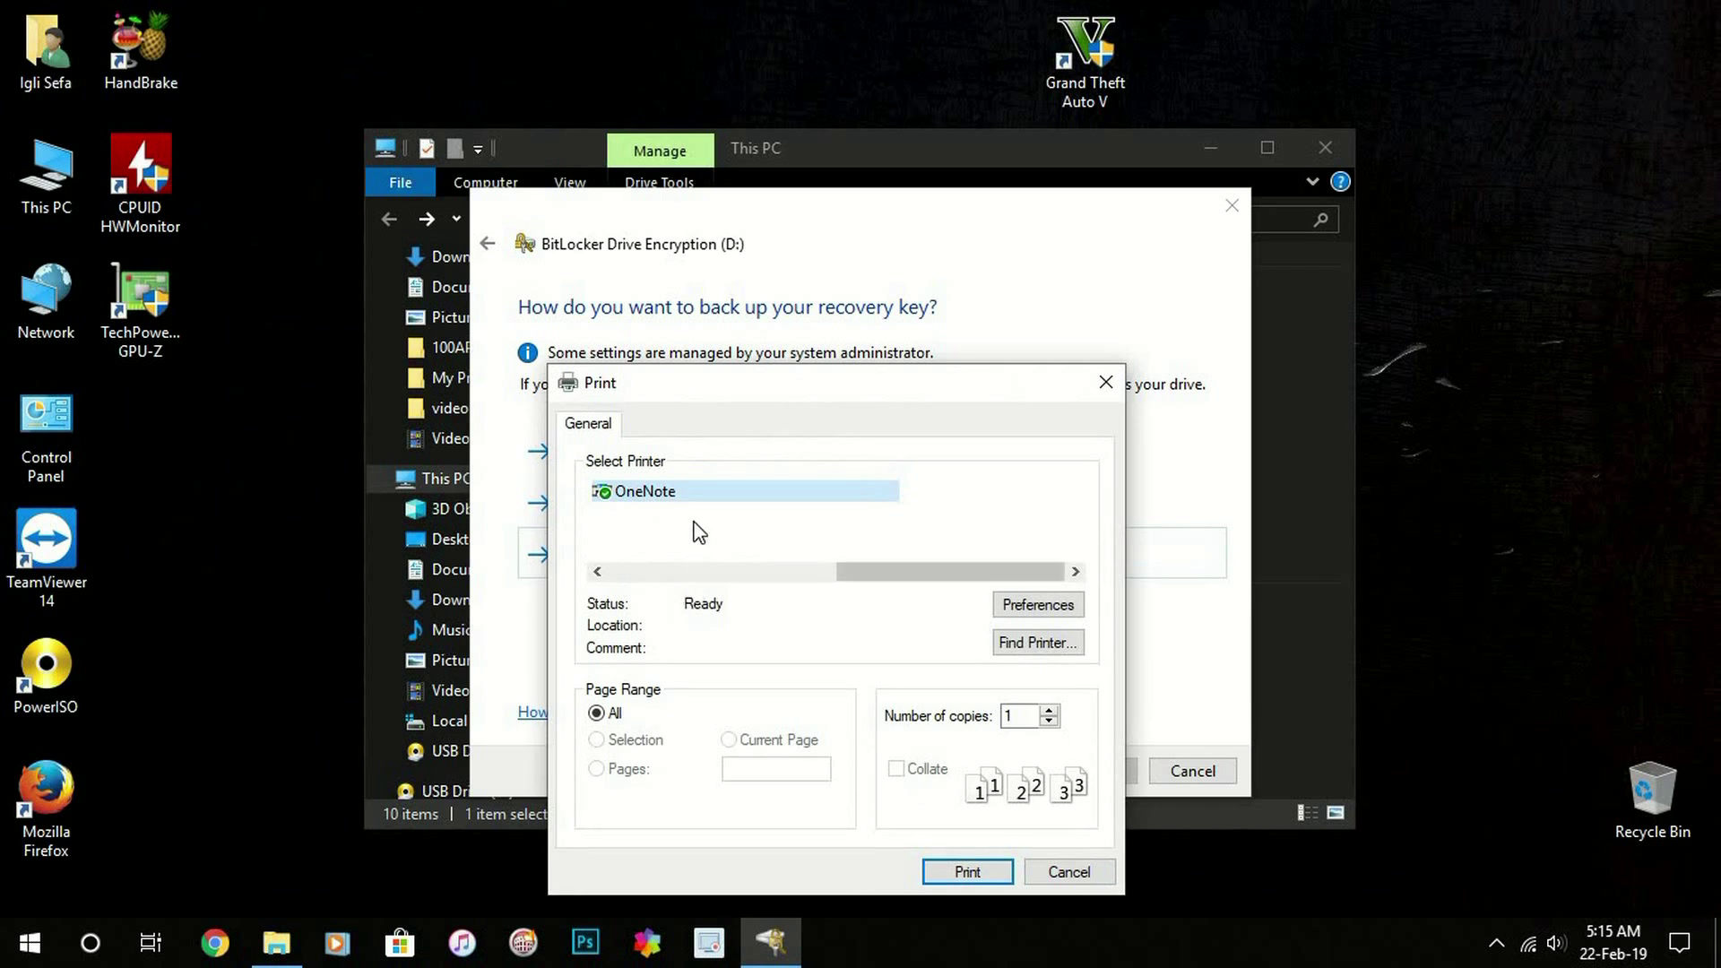
{"action": "left_click", "coordinate": [1062, 867]}
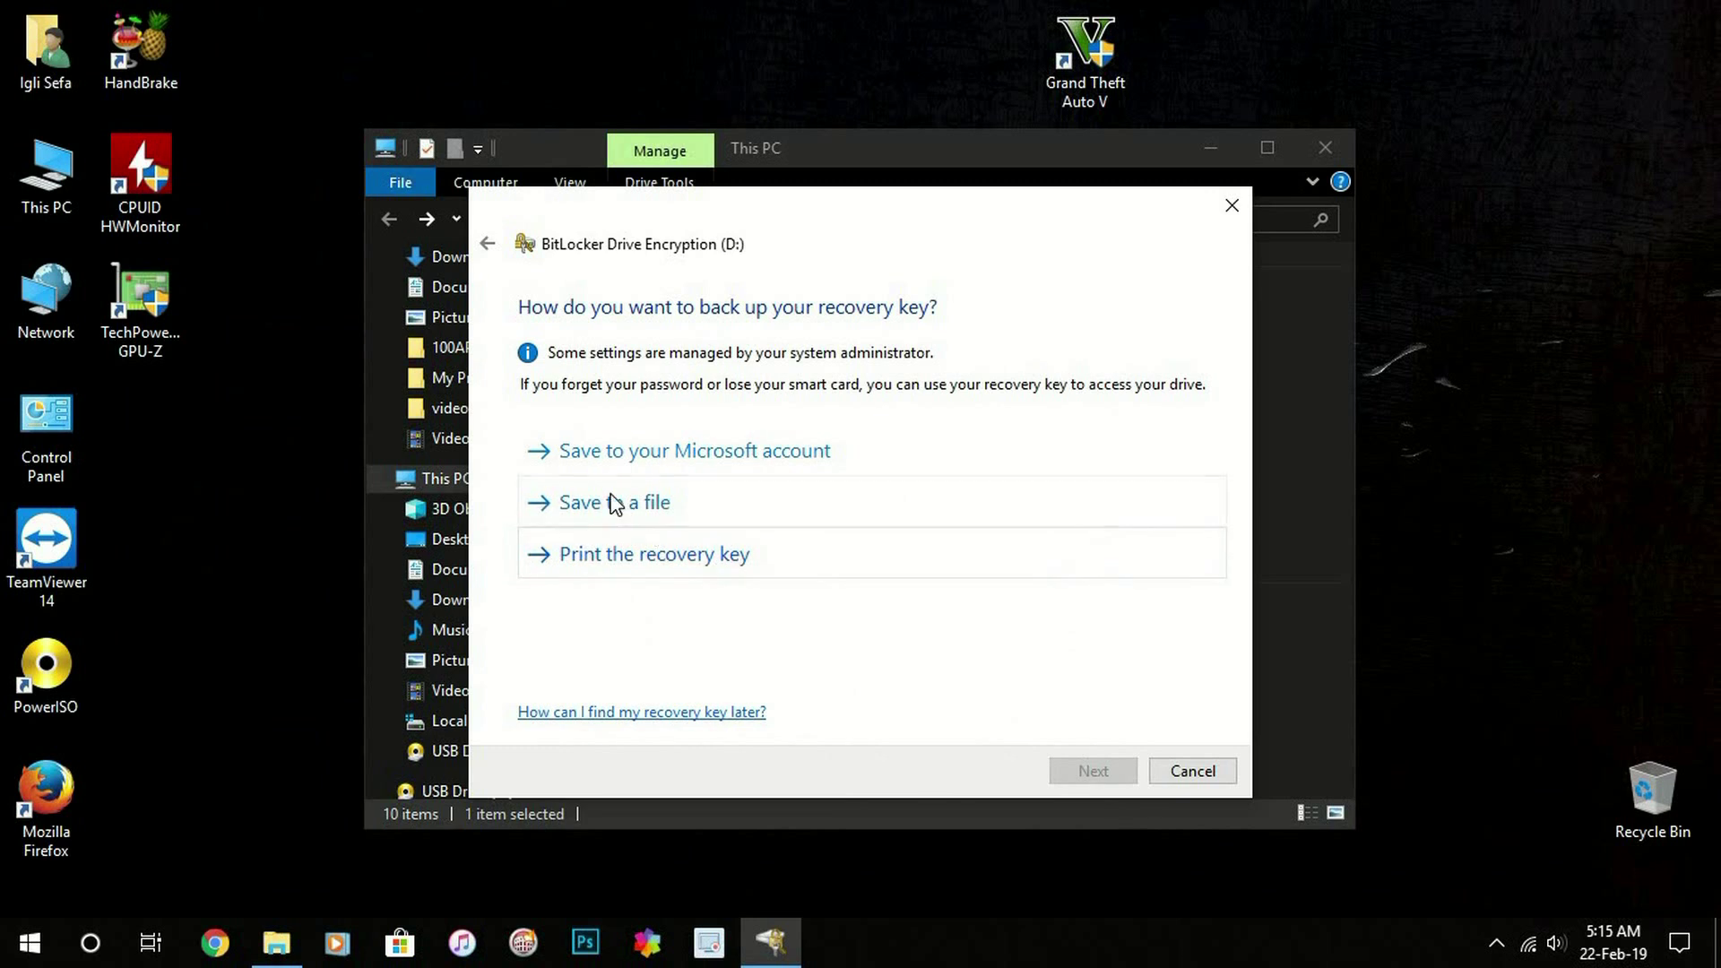
{"action": "left_click", "coordinate": [615, 503]}
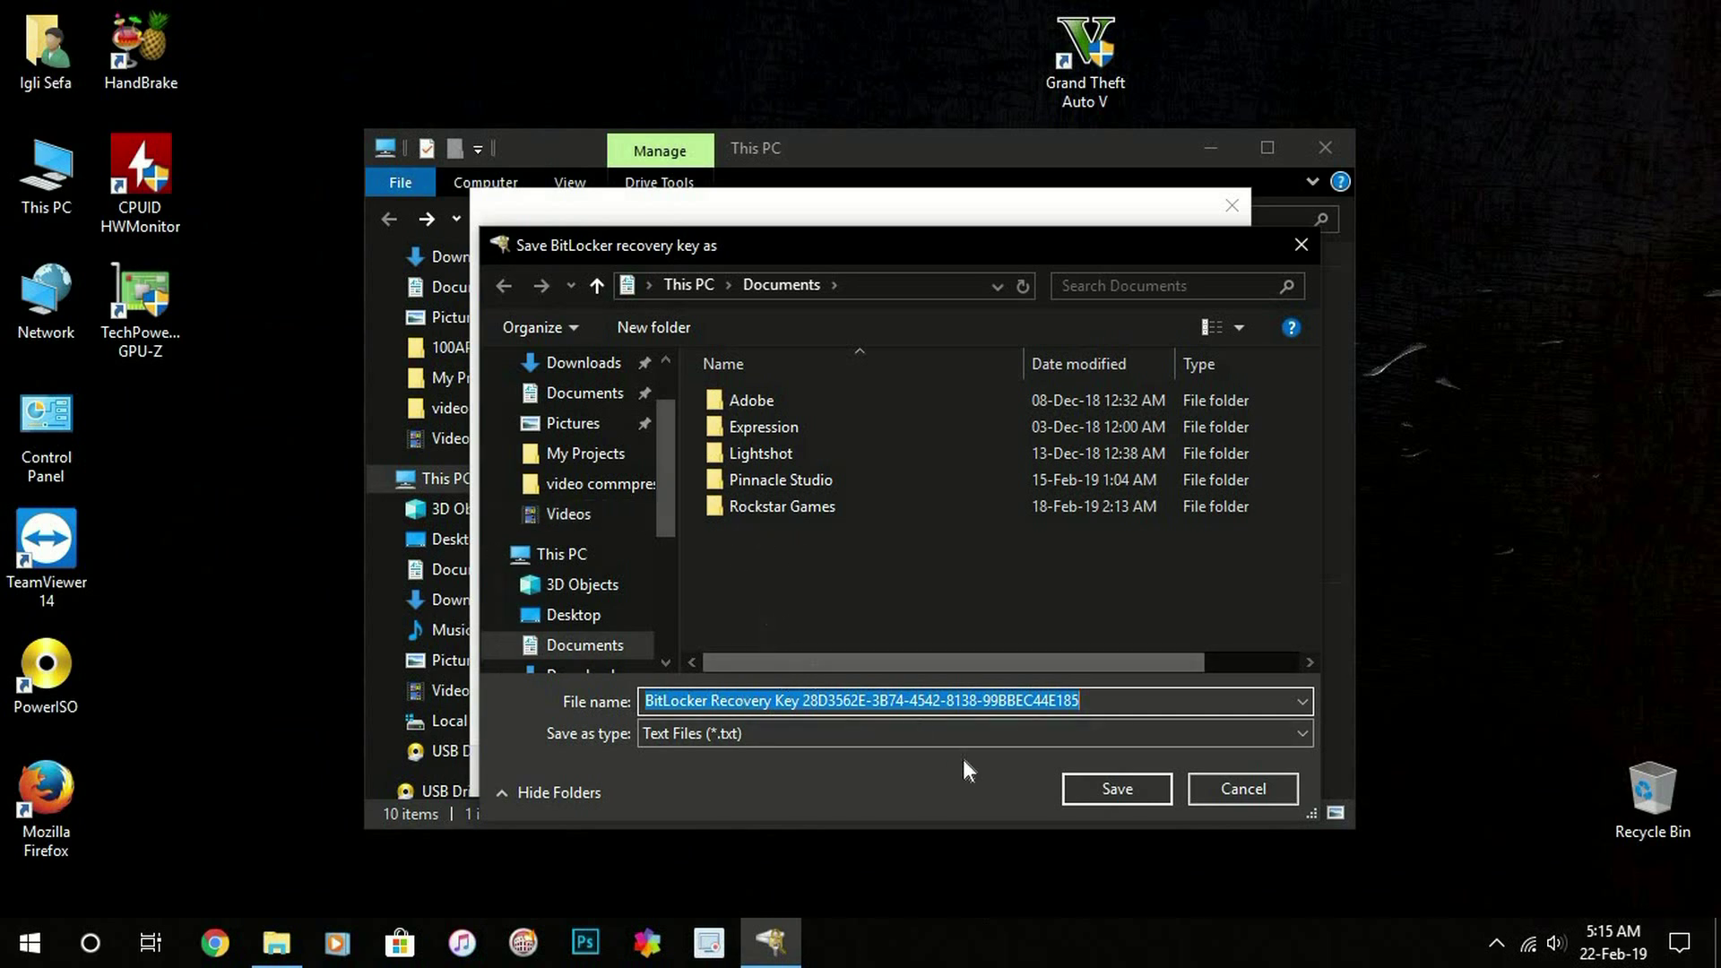
{"action": "left_click", "coordinate": [1109, 783]}
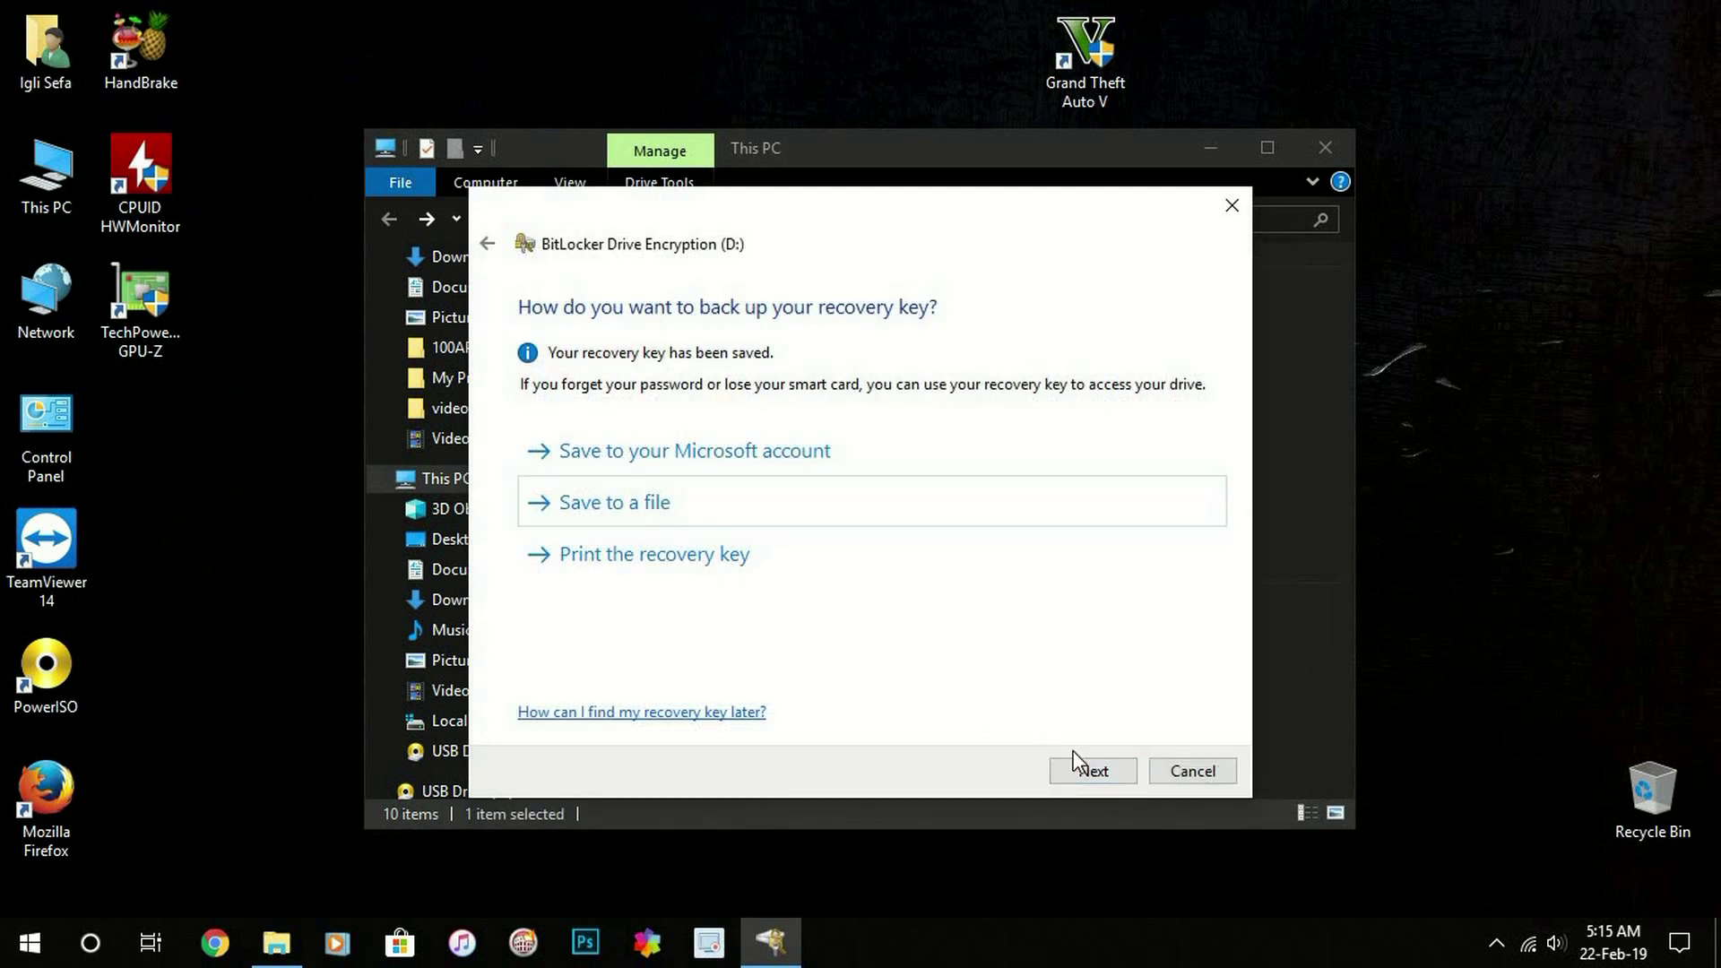
{"action": "left_click", "coordinate": [1090, 775]}
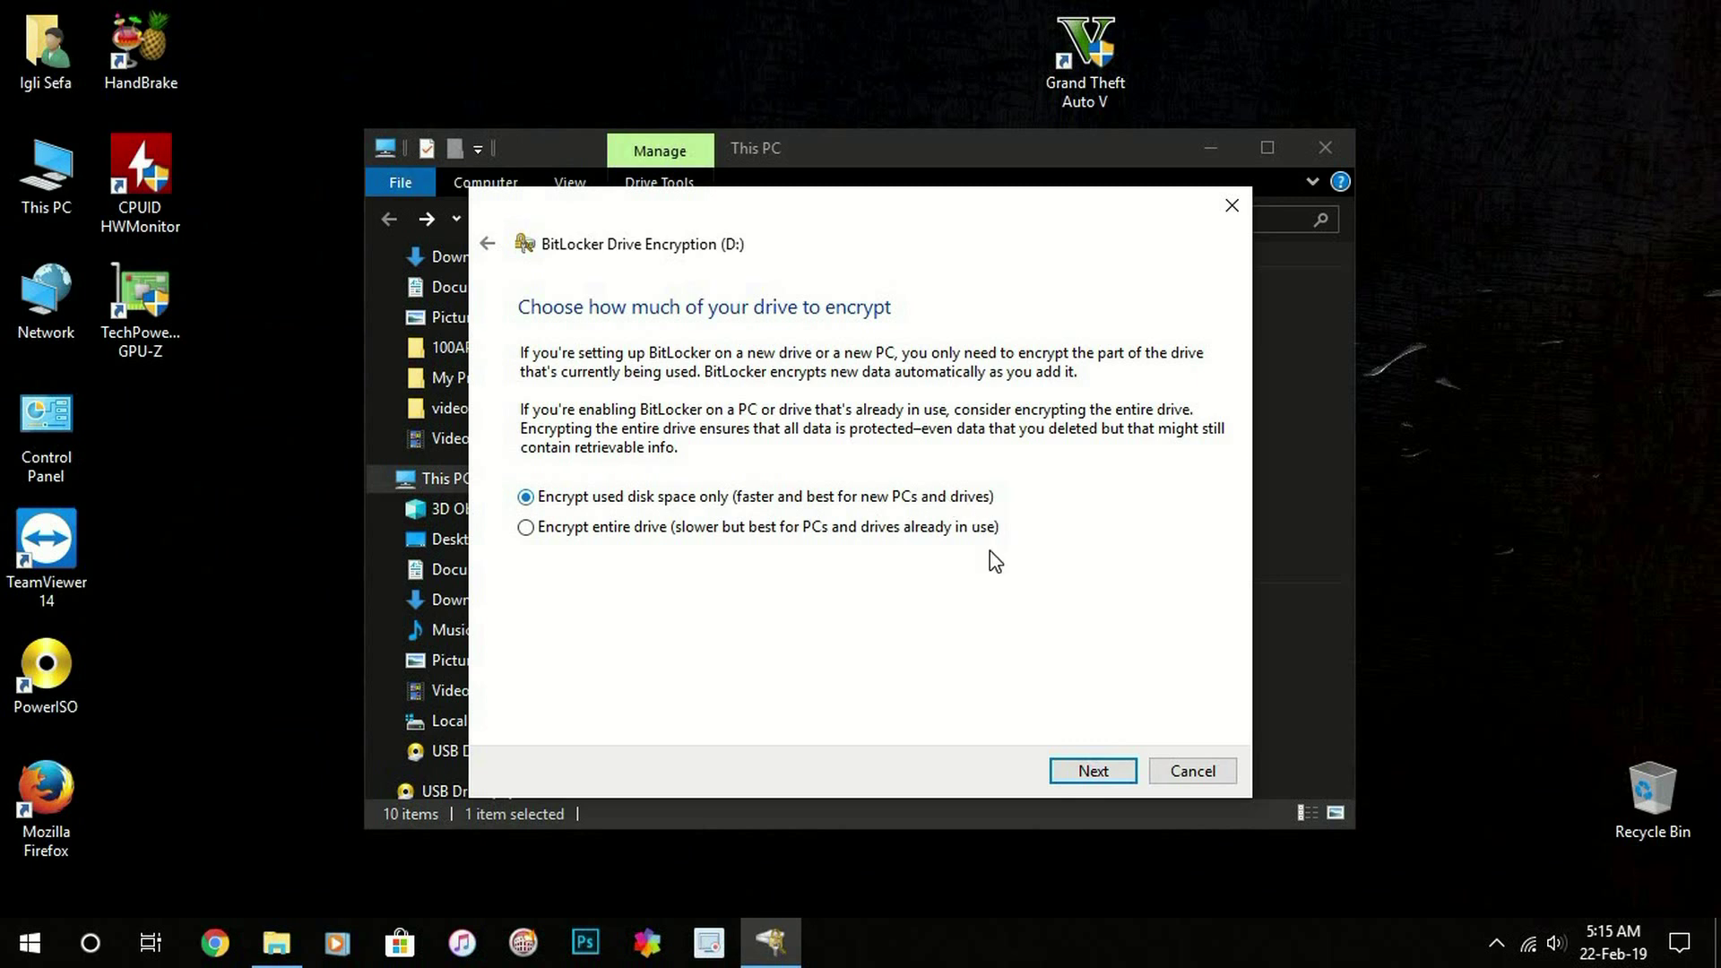
- Encrypt only the used disk space of drive D: in Compatible mode and close the encryption dialog once finished
{"action": "left_click", "coordinate": [1092, 771]}
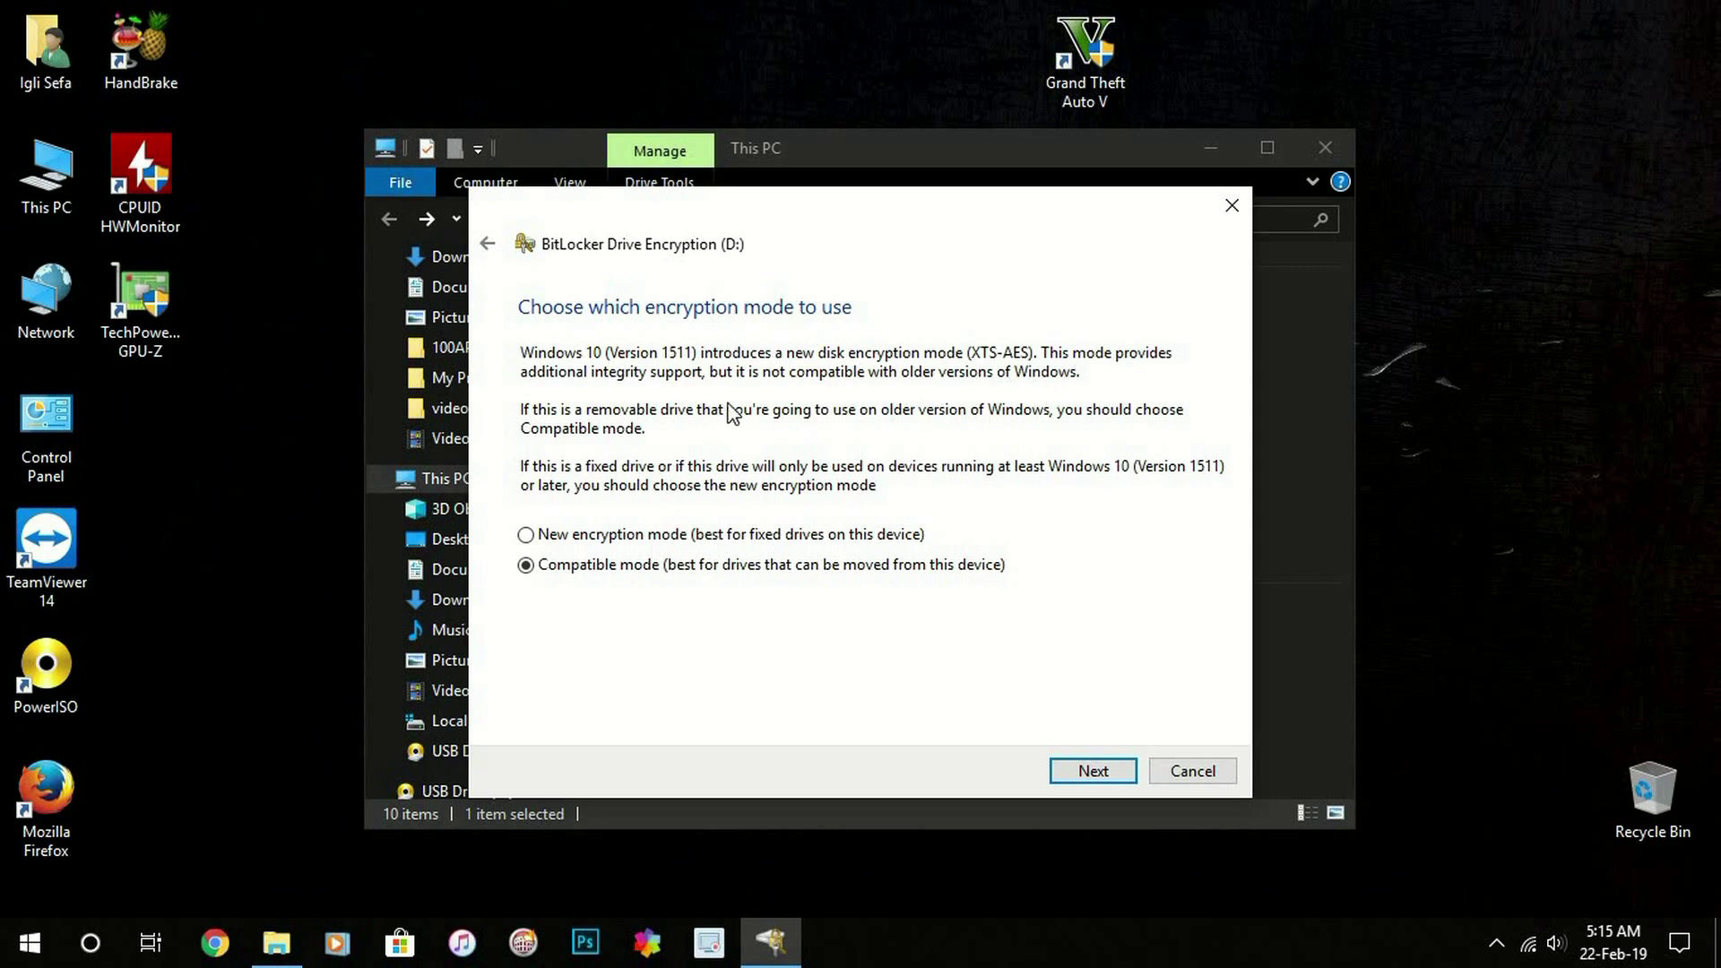
{"action": "left_click", "coordinate": [1091, 769]}
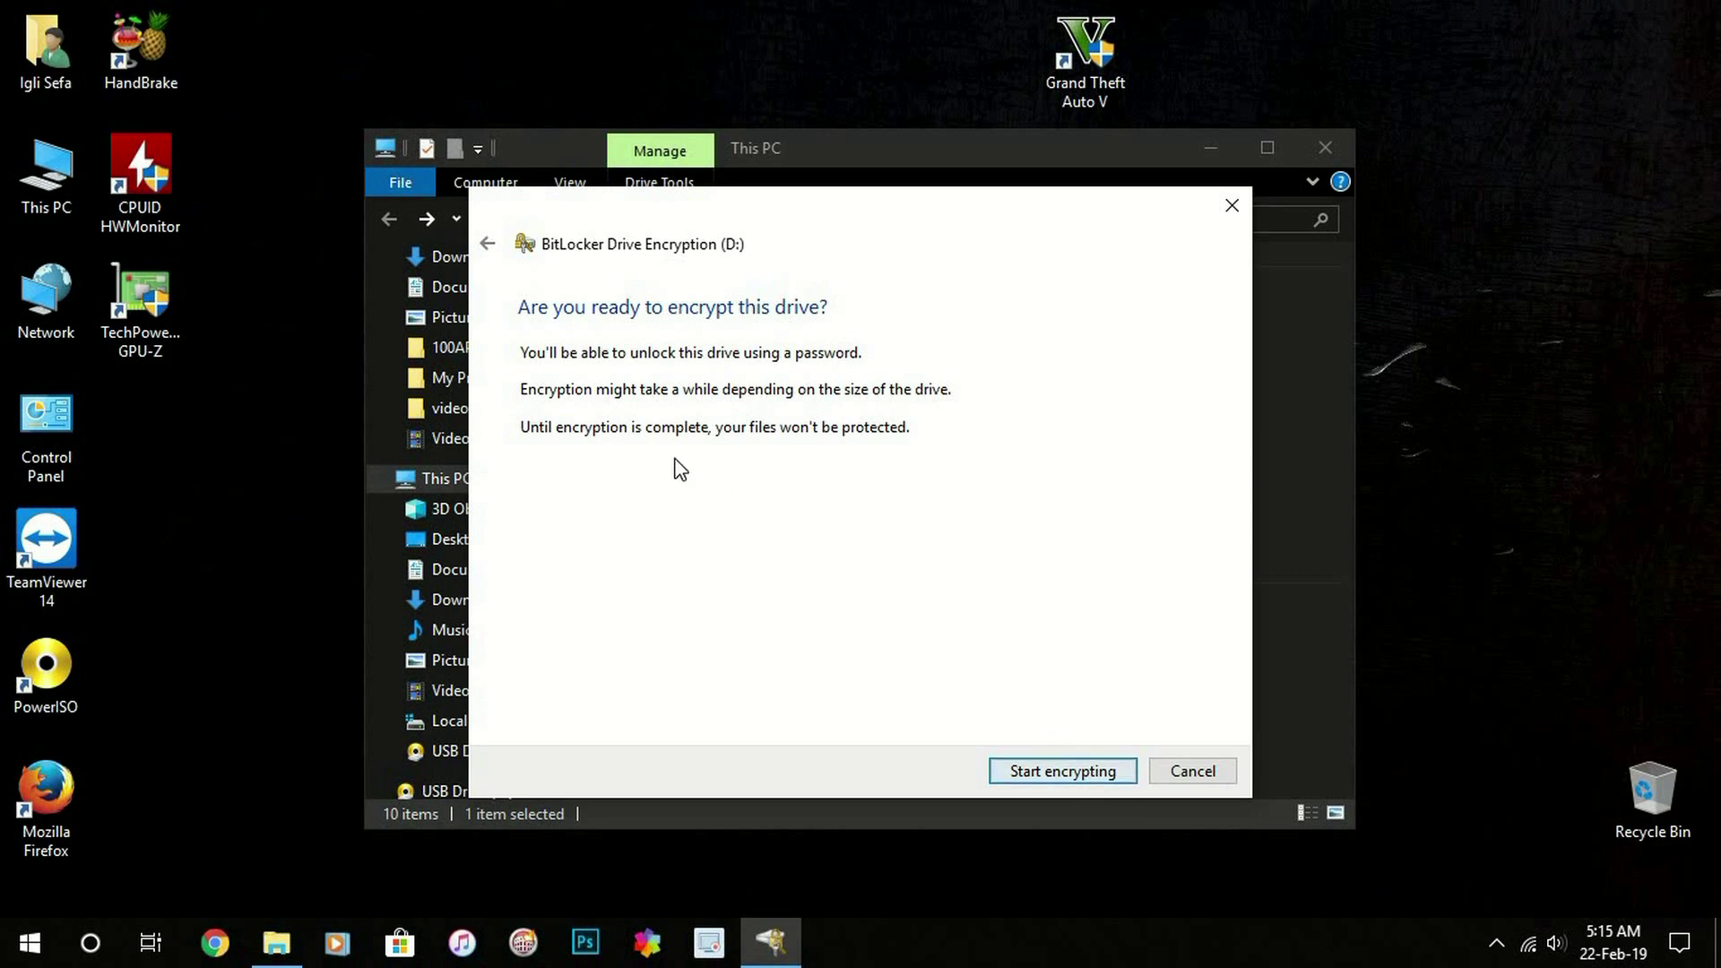
{"action": "left_click", "coordinate": [1029, 769]}
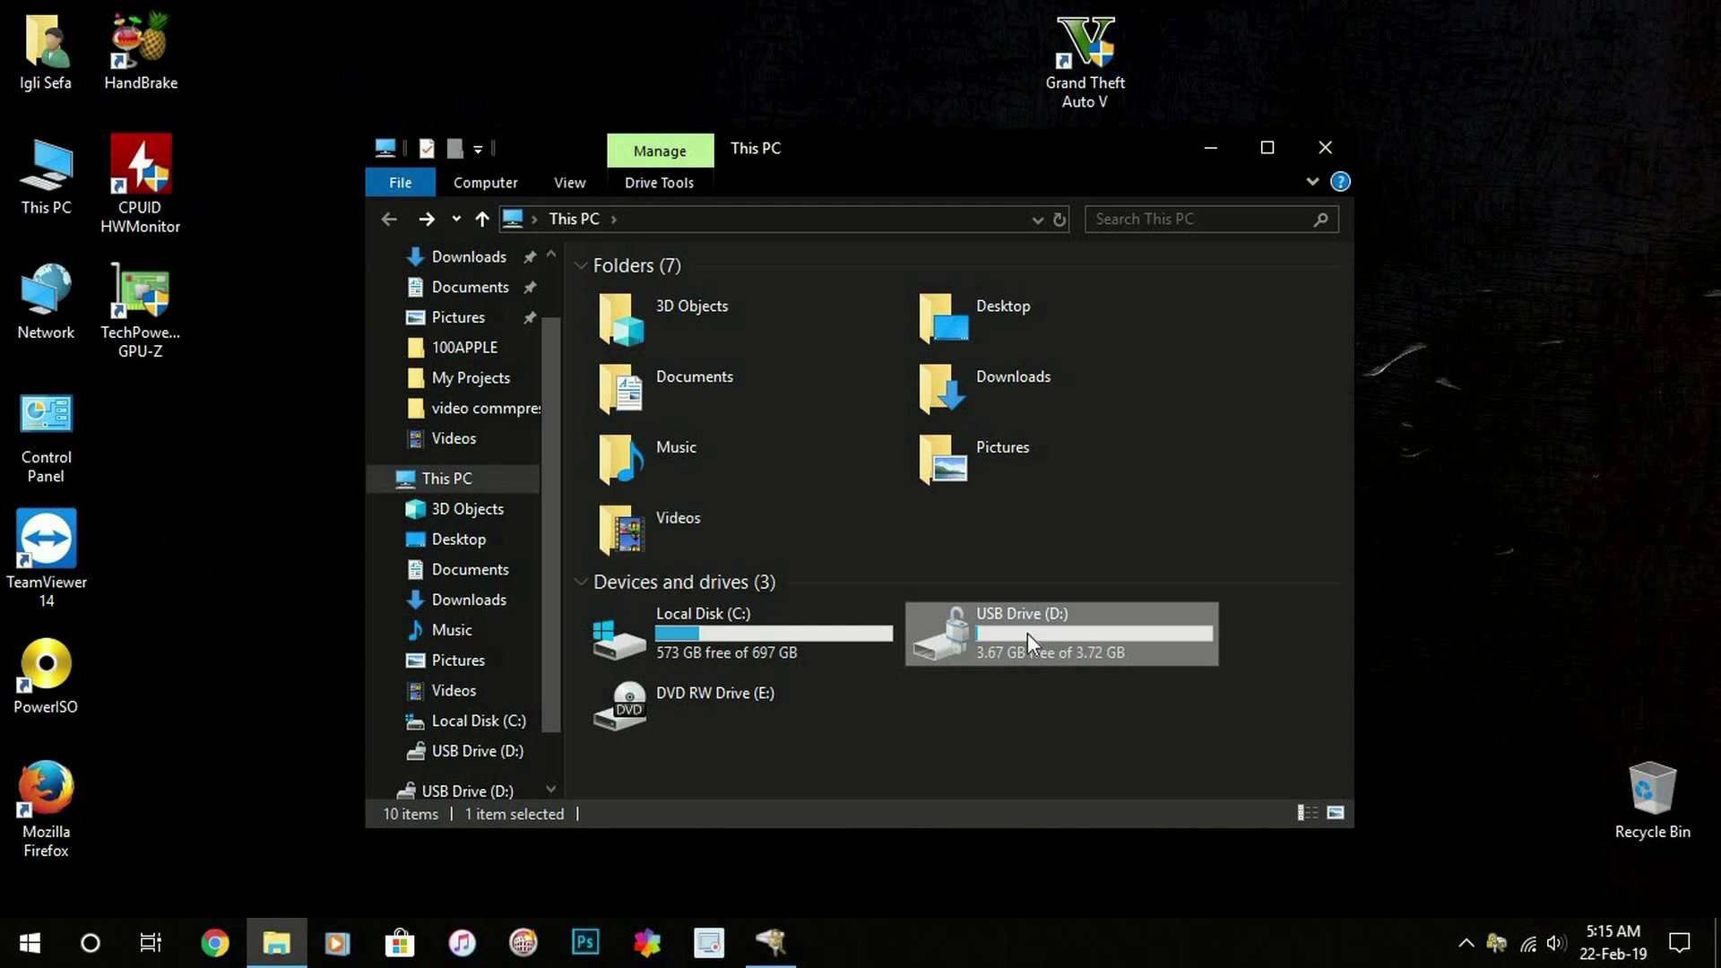
{"action": "left_click", "coordinate": [771, 941]}
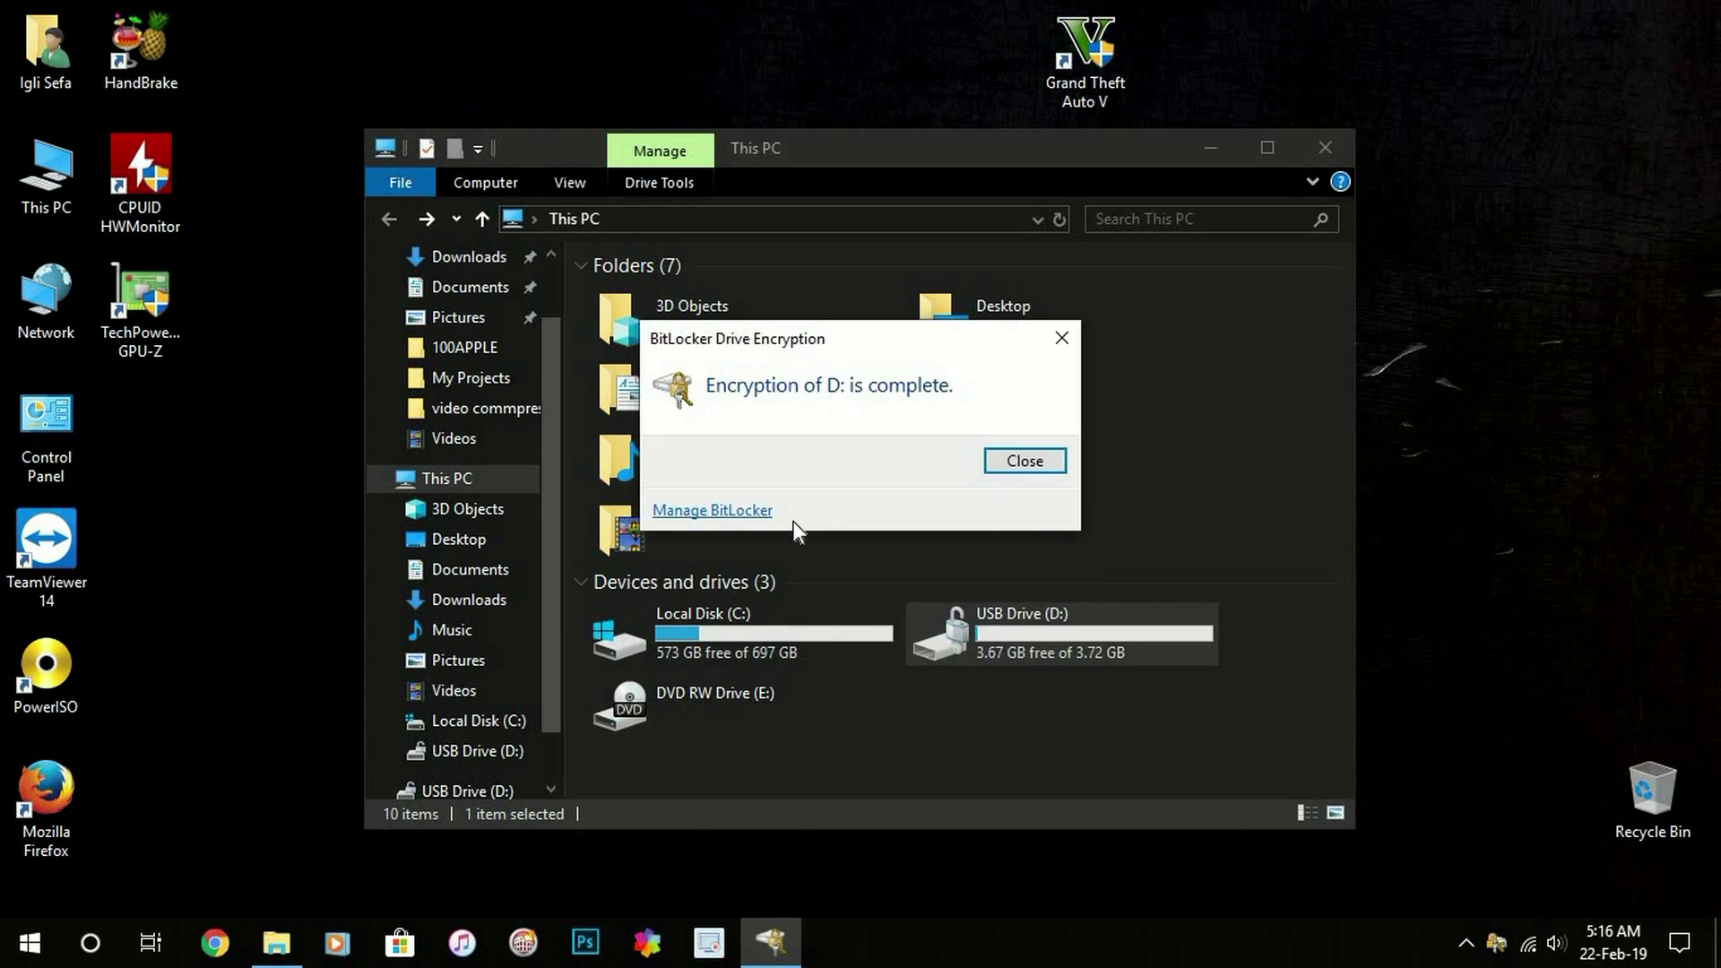
{"action": "left_click", "coordinate": [1024, 461]}
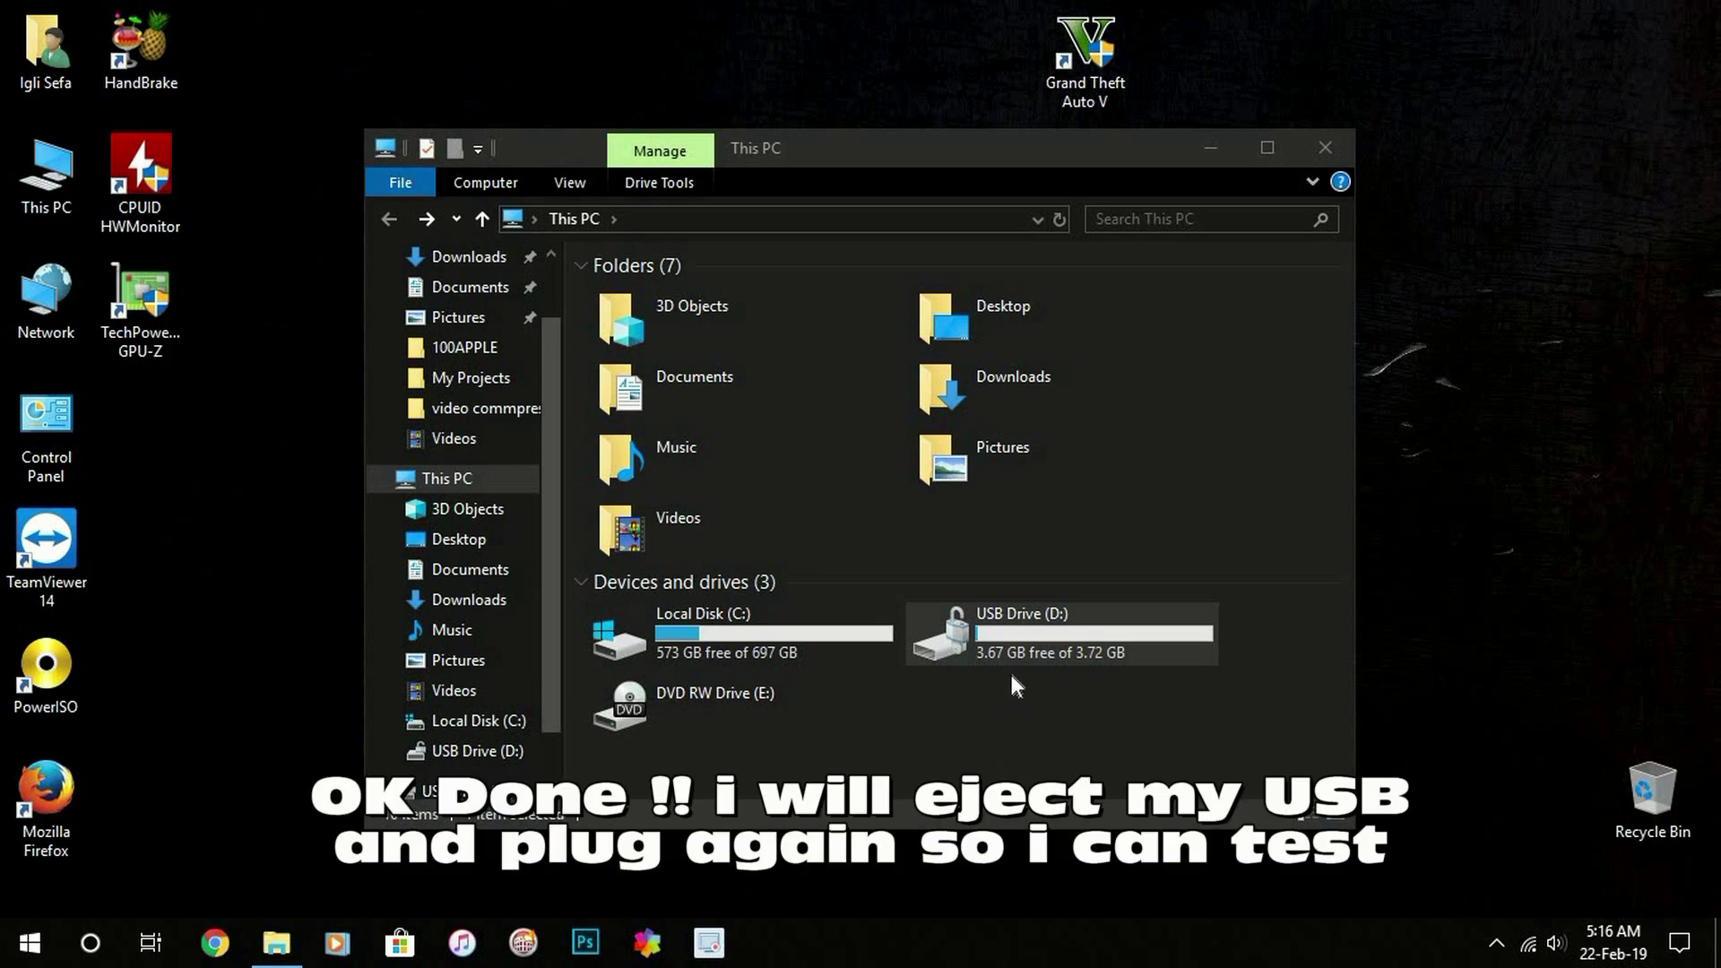
- Check whether the encrypted USB Drive (D:) still opens by viewing its contents twice, returning to This PC each time
{"action": "double_click", "coordinate": [994, 644]}
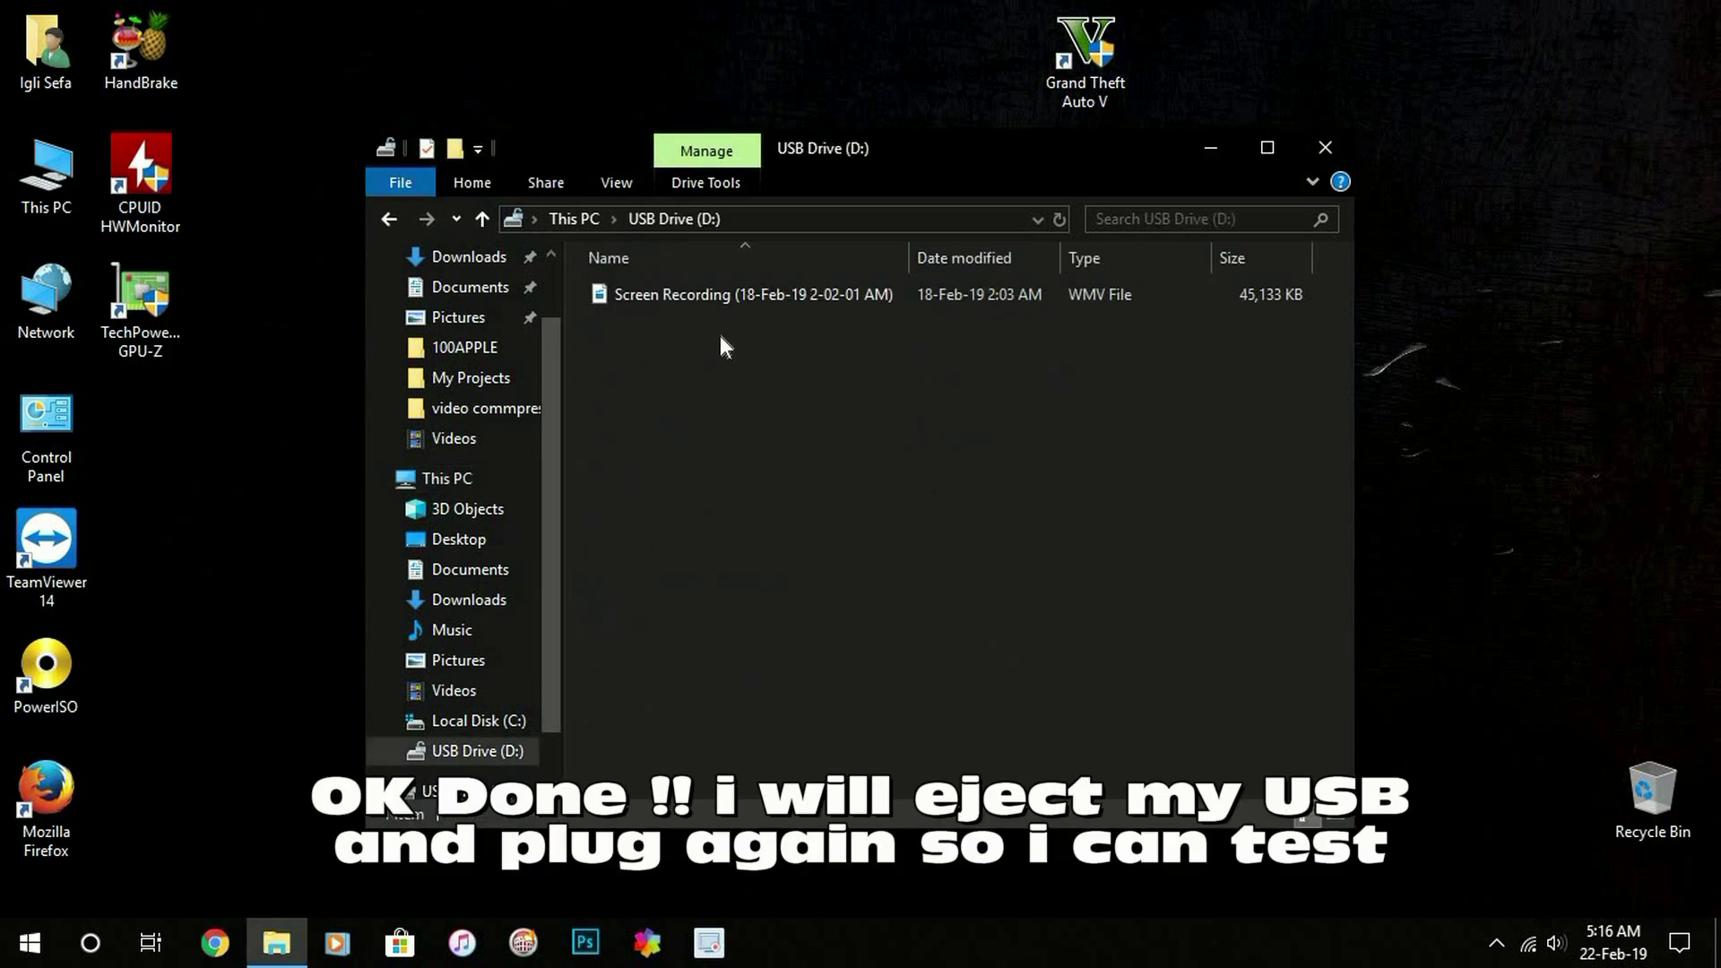
{"action": "left_click", "coordinate": [394, 216]}
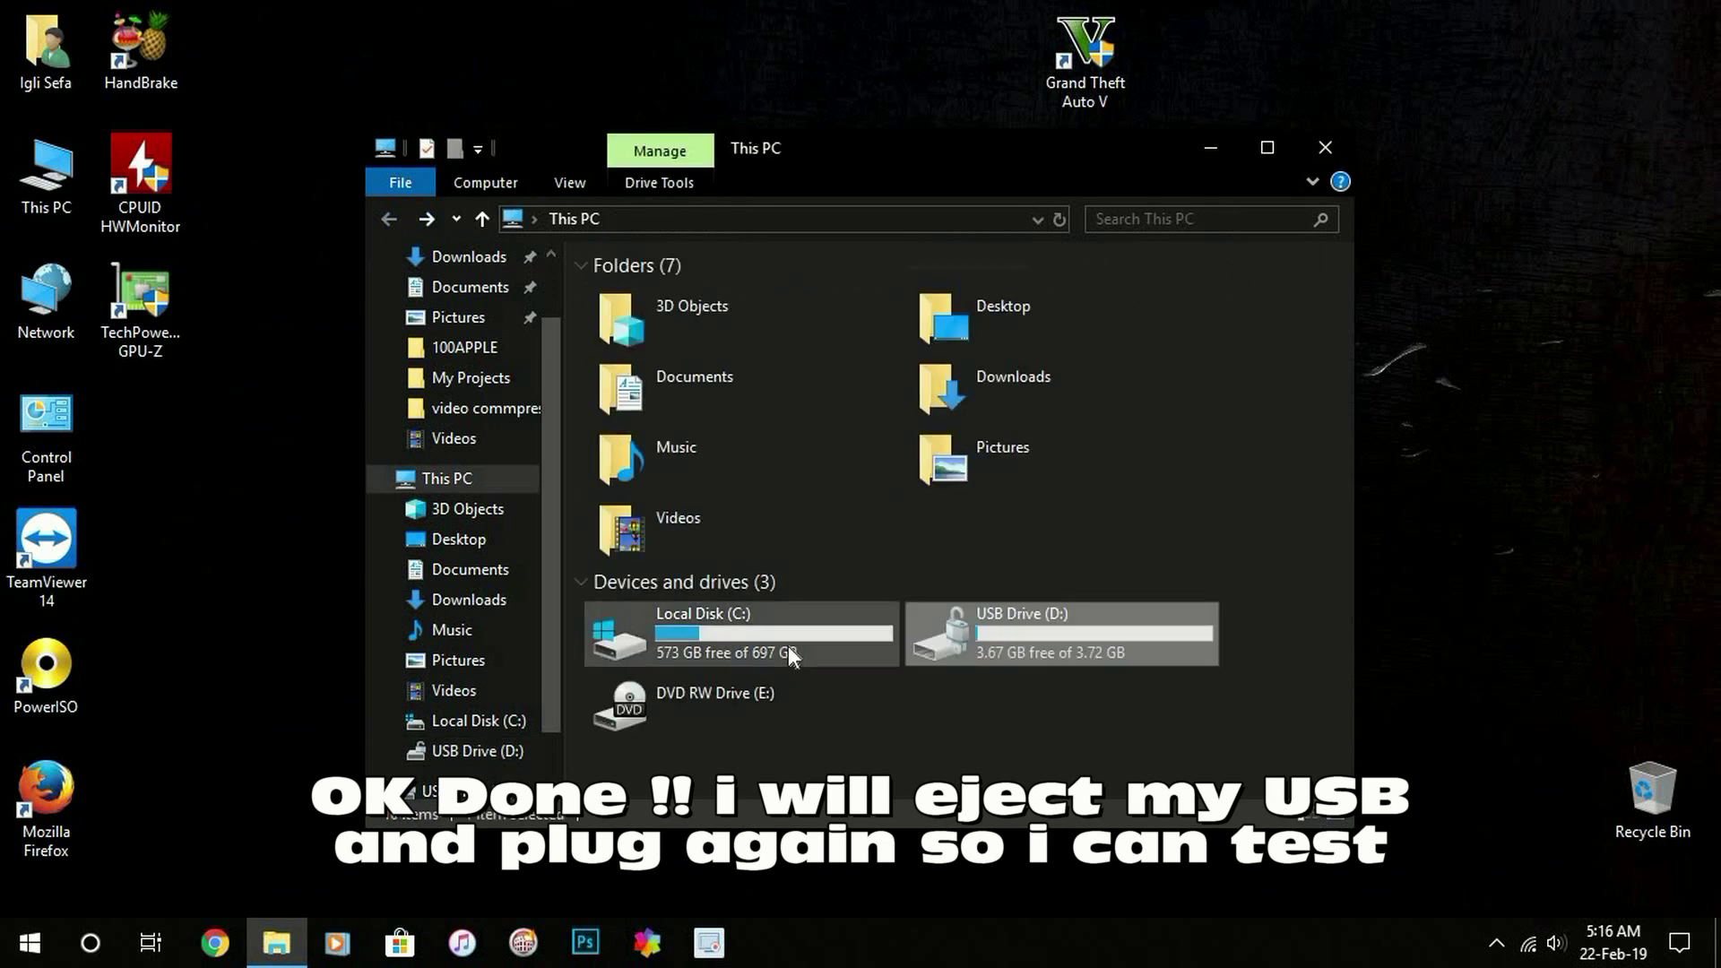
{"action": "double_click", "coordinate": [959, 631]}
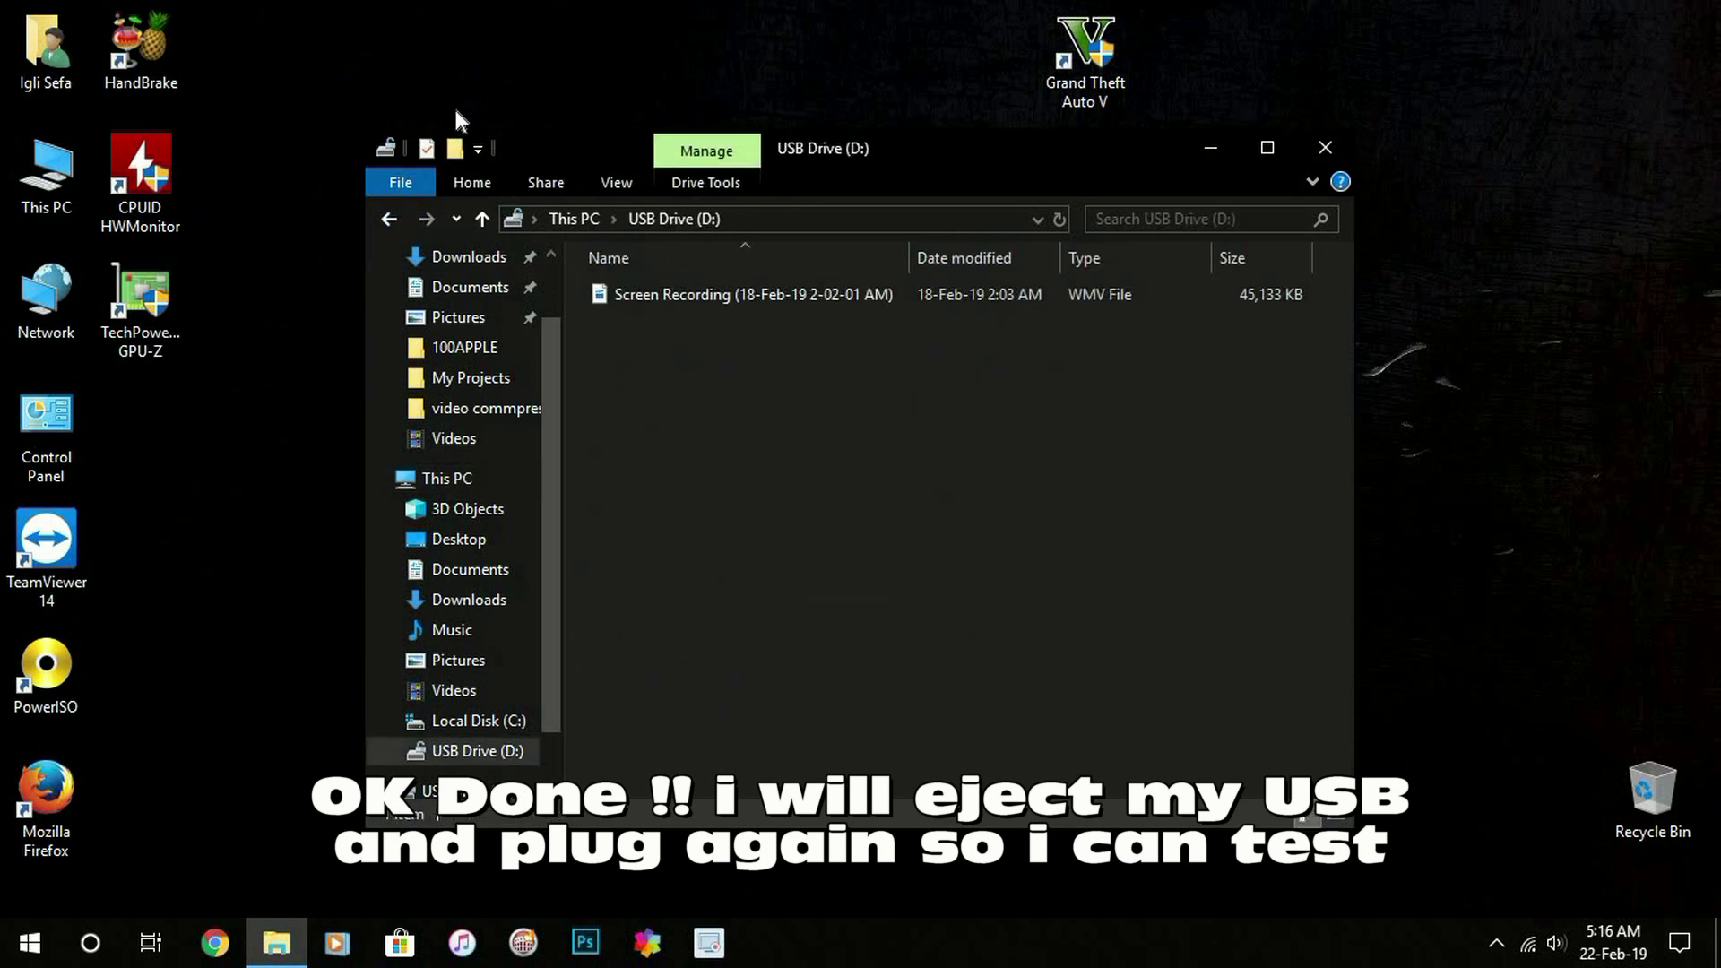
{"action": "left_click", "coordinate": [387, 218]}
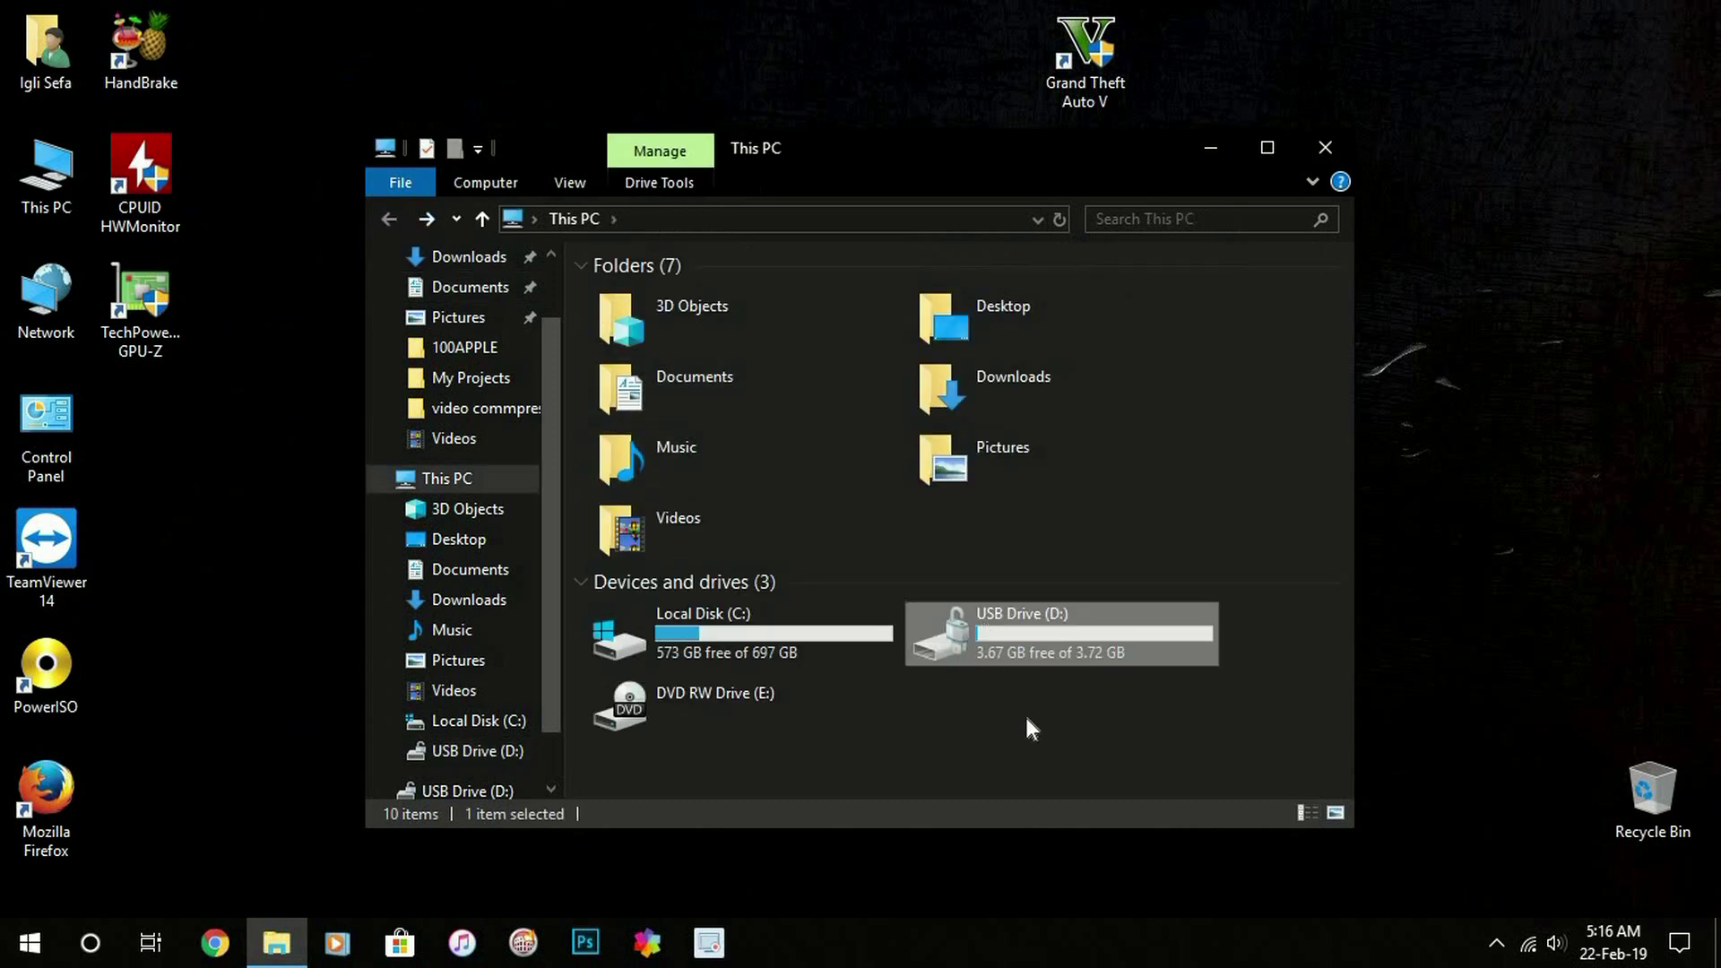
- Eject USB Drive (D:) from This PC and dismiss the safe-removal notification
{"action": "right_click", "coordinate": [1030, 642]}
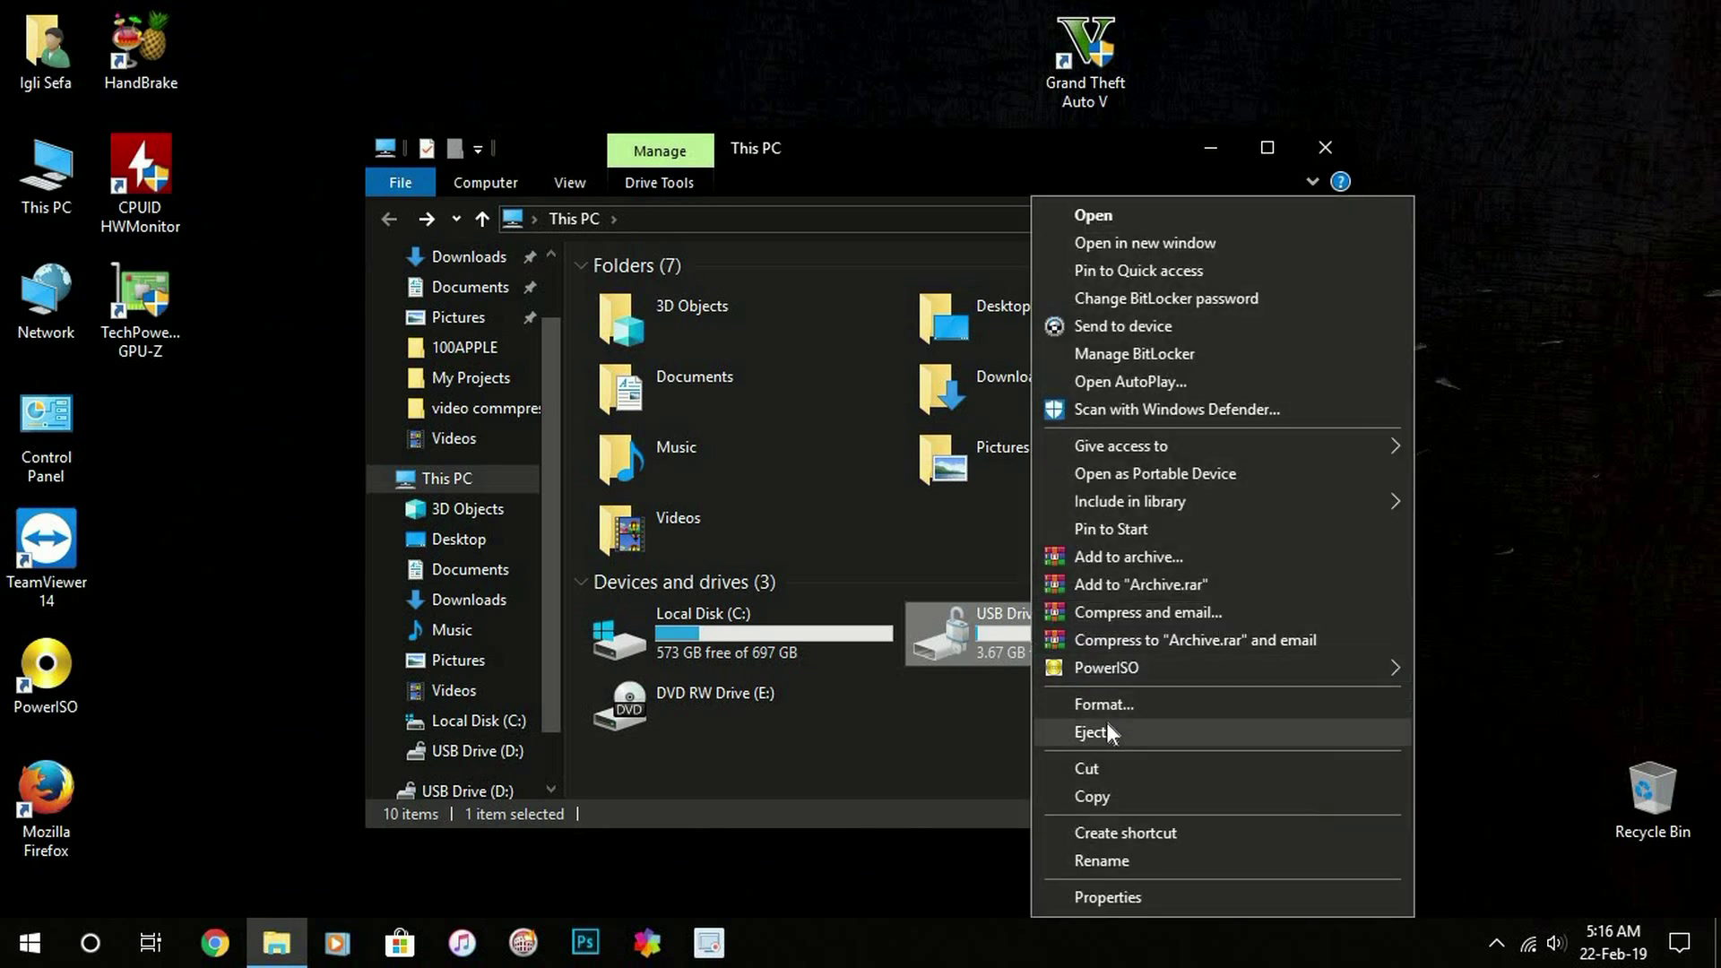
{"action": "left_click", "coordinate": [1105, 732]}
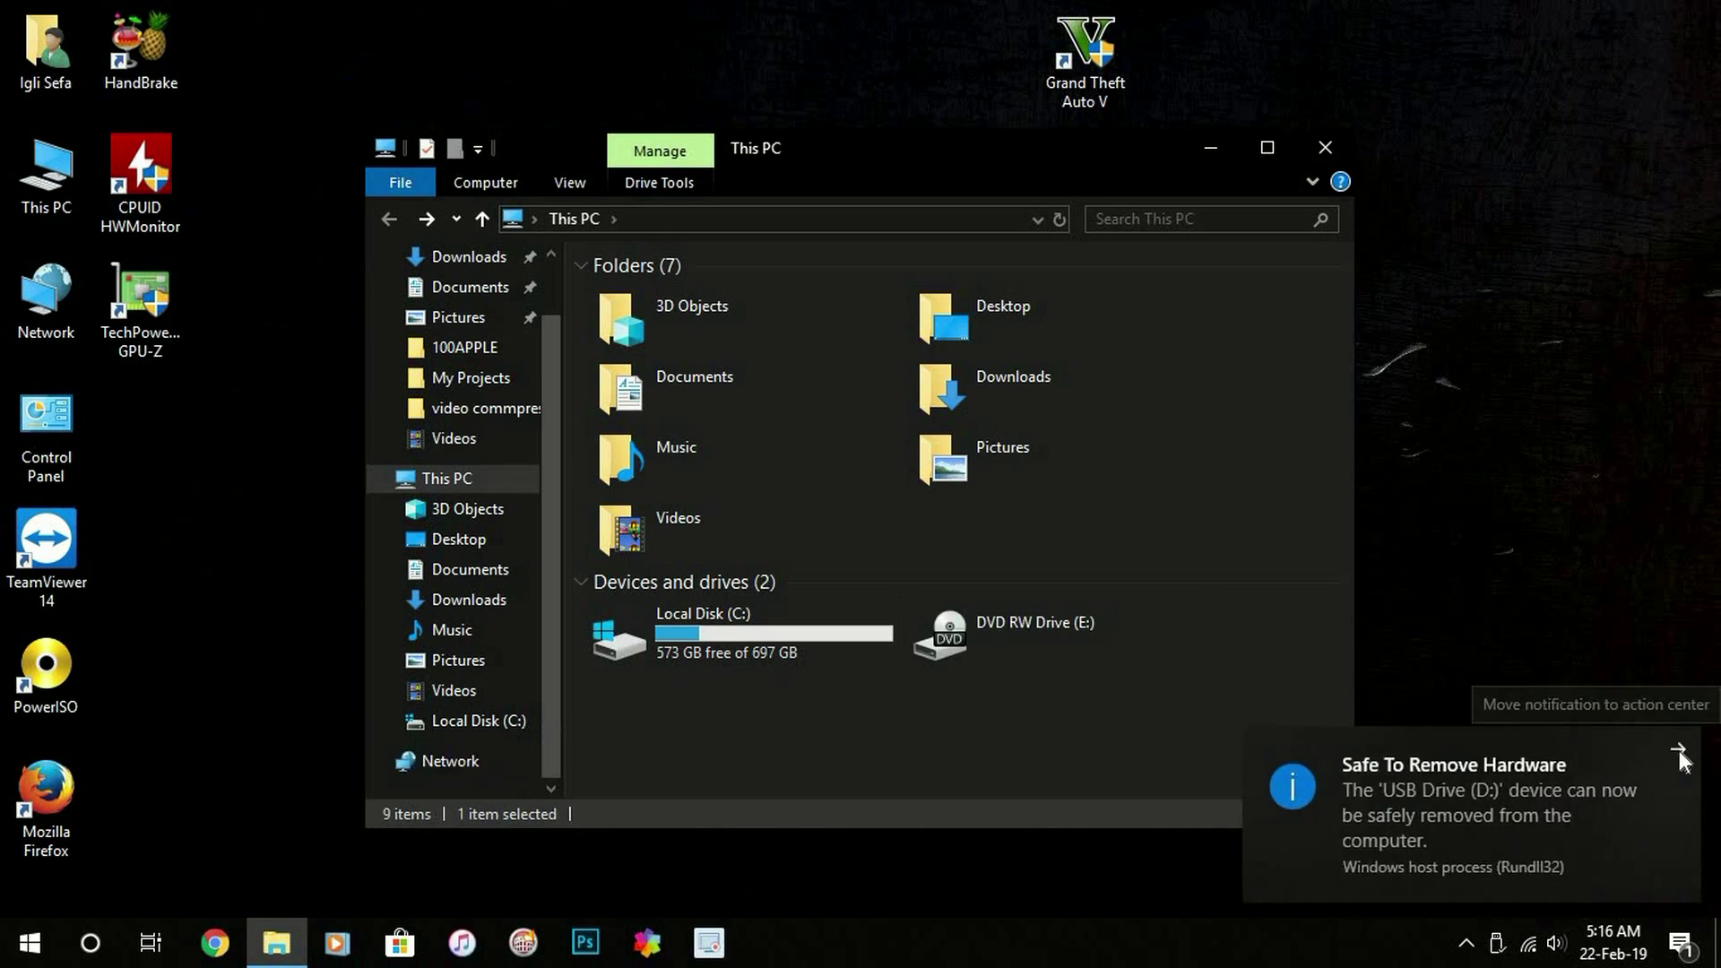
{"action": "left_click", "coordinate": [1679, 753]}
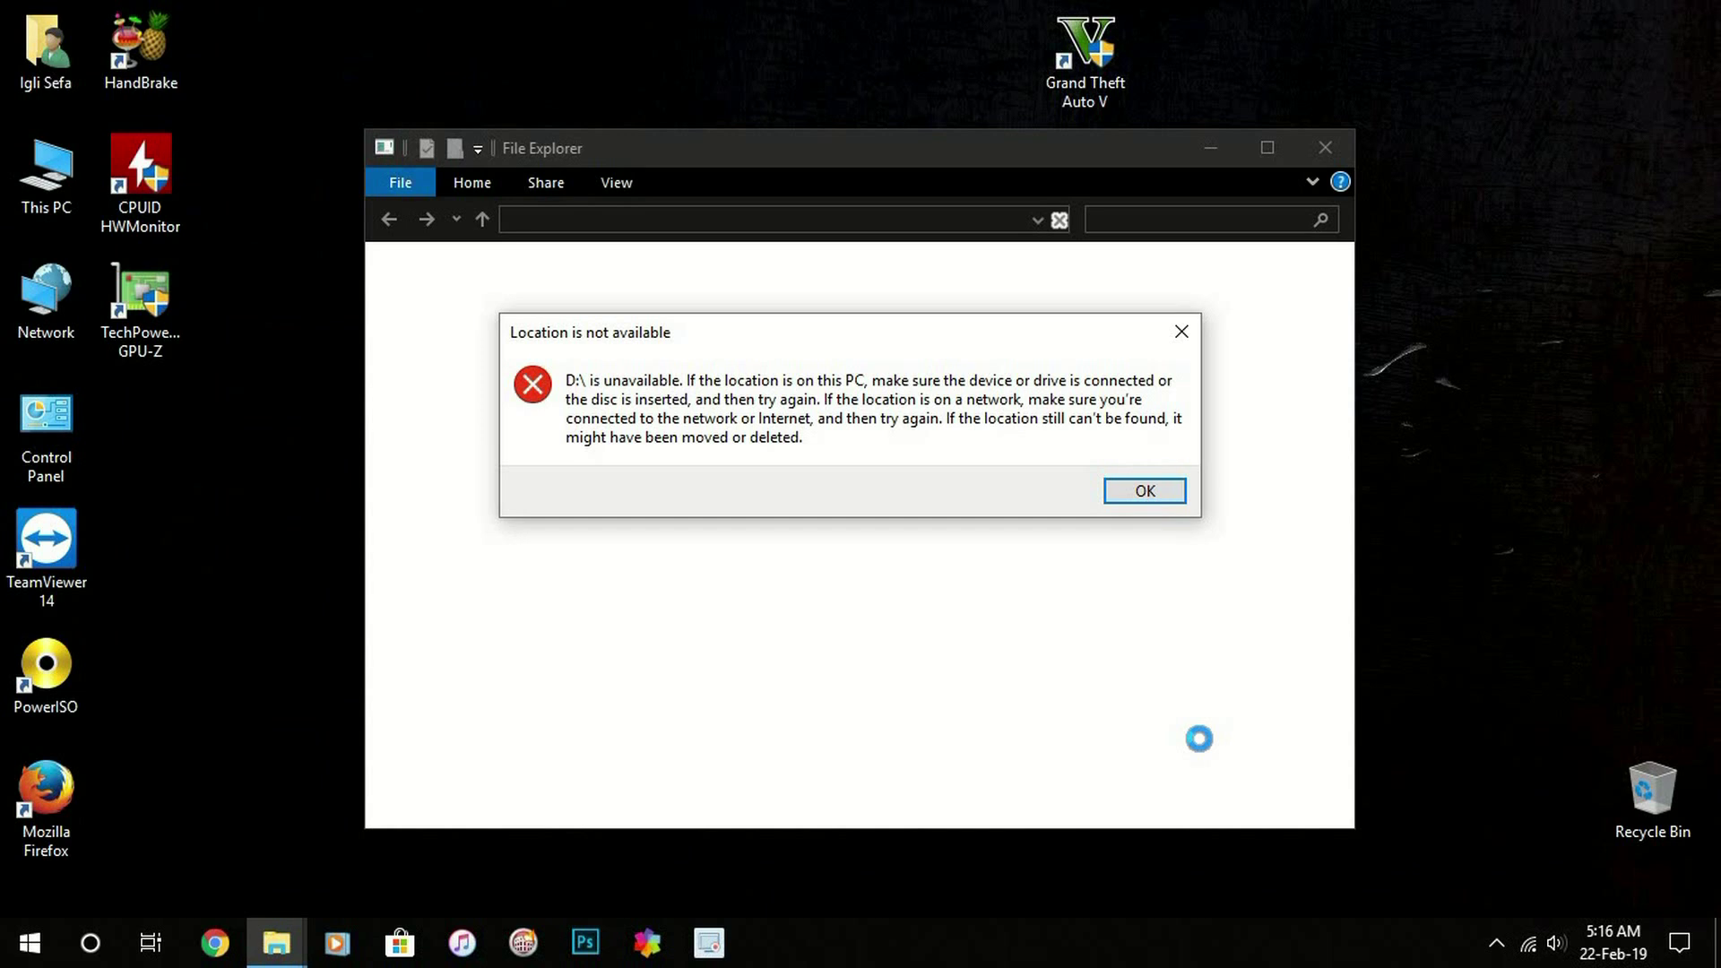
- Dismiss the drive D: location errors and unlock USB Drive (D:) by entering its BitLocker password
{"action": "key", "text": "Return"}
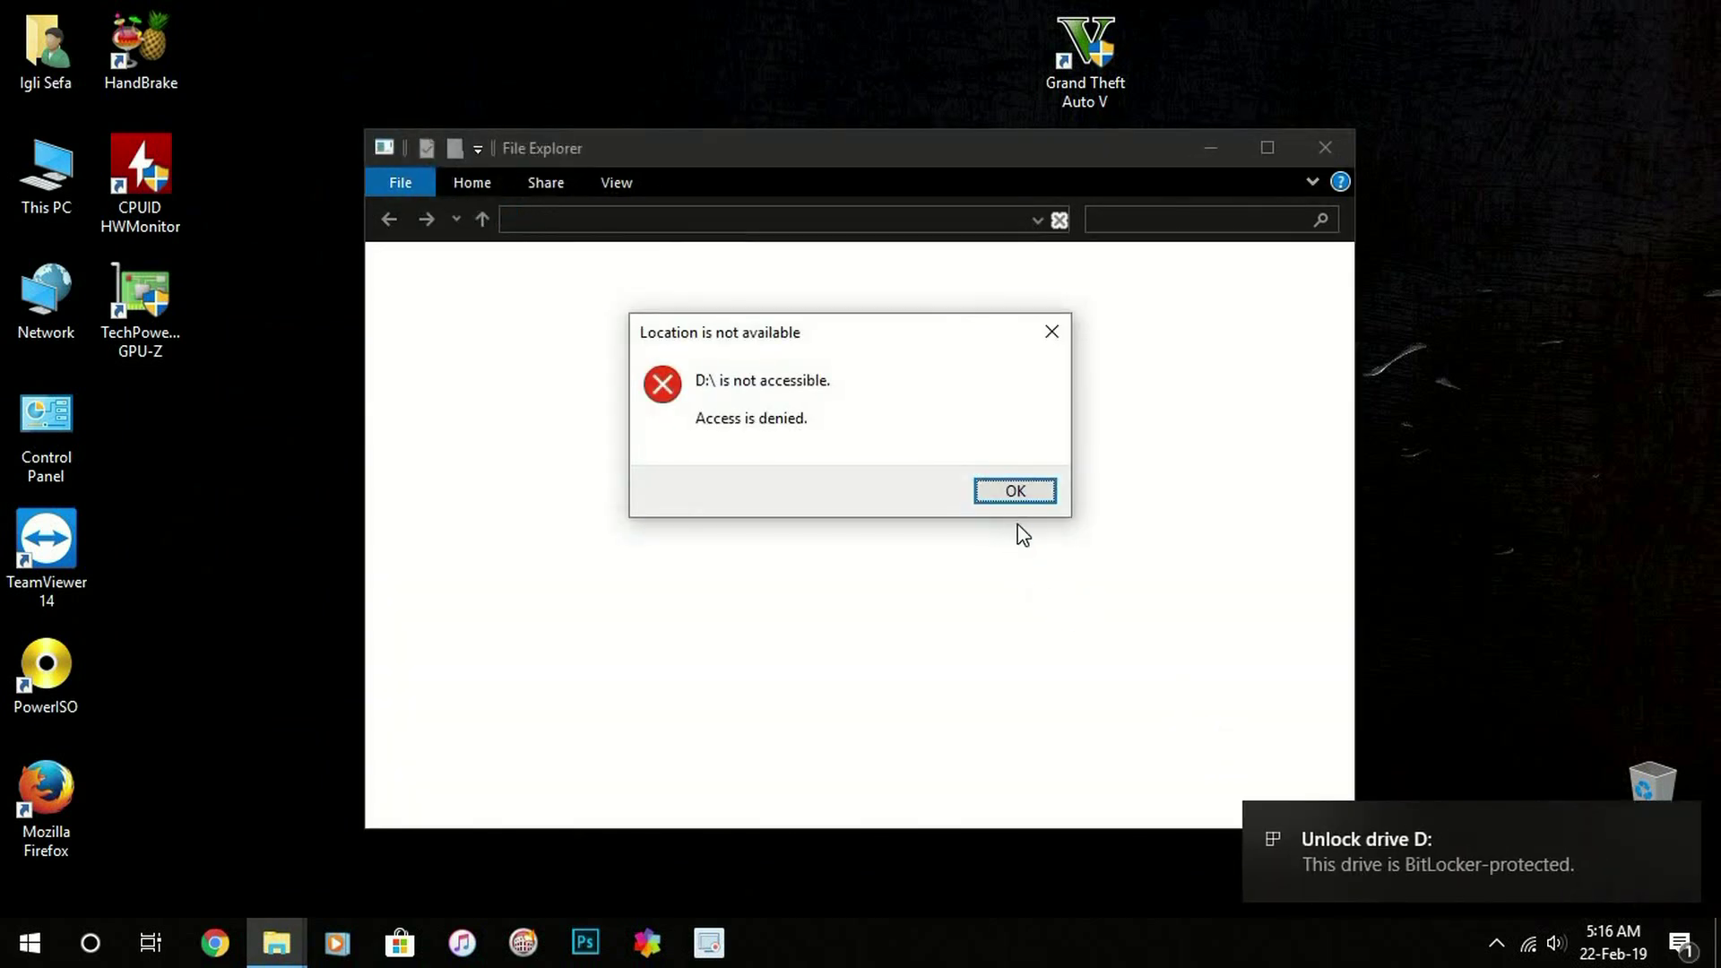
{"action": "left_click", "coordinate": [1010, 493]}
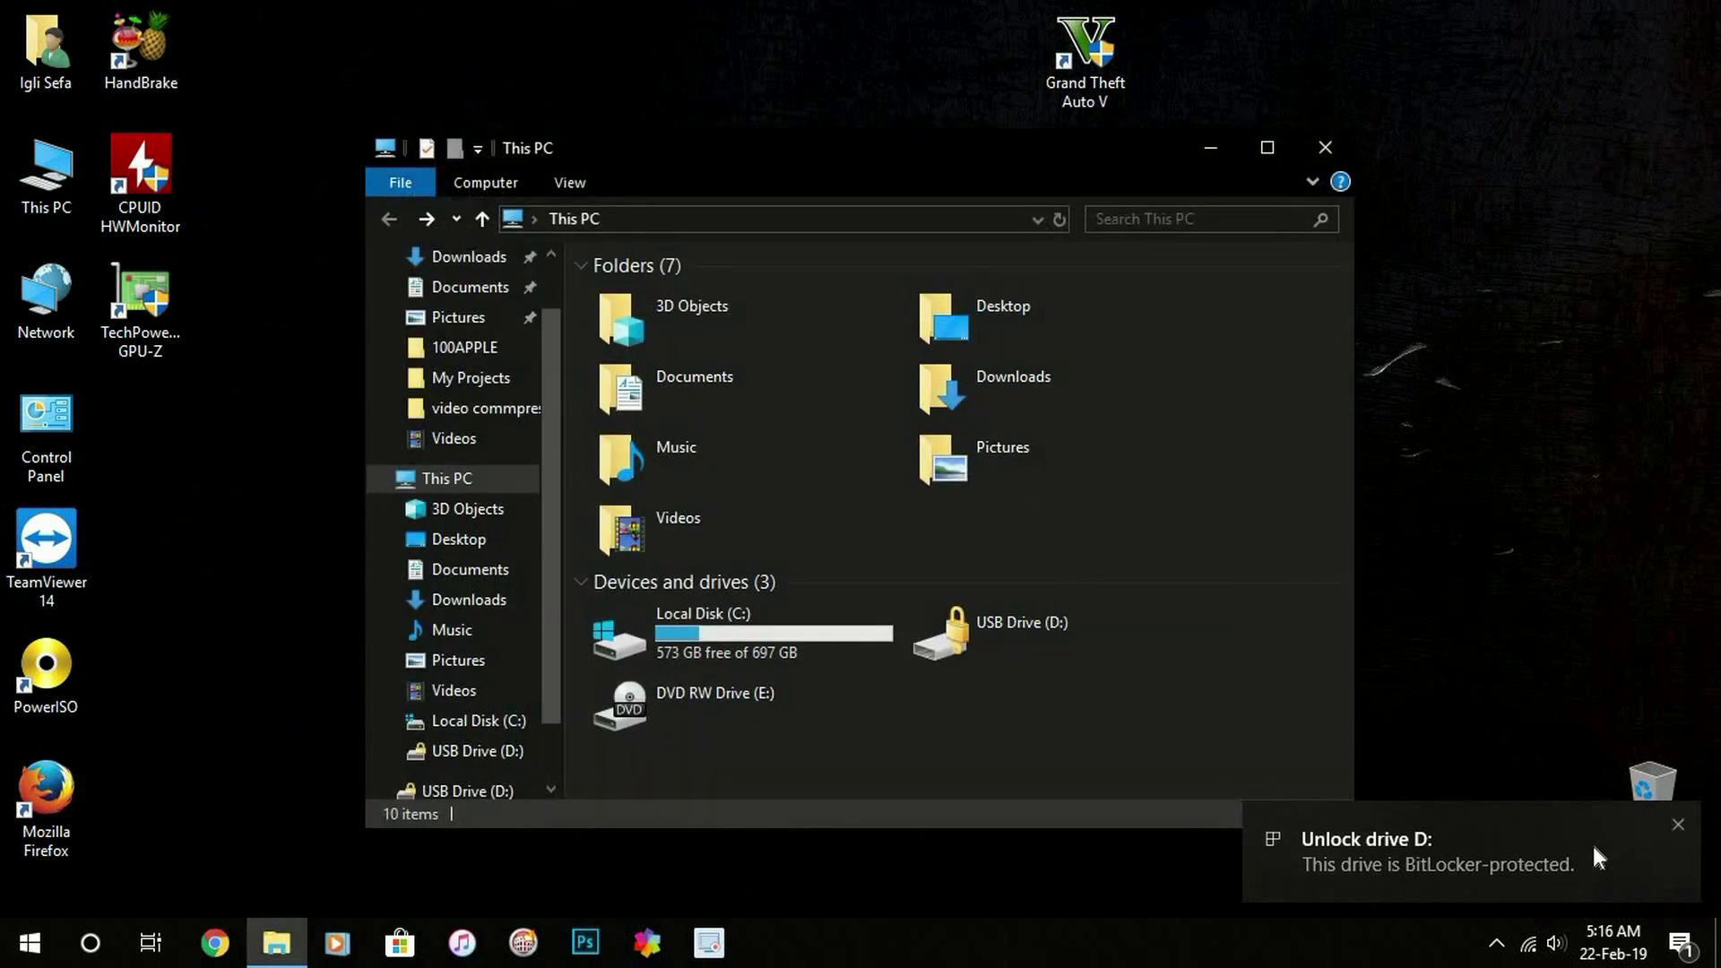
{"action": "double_click", "coordinate": [977, 621]}
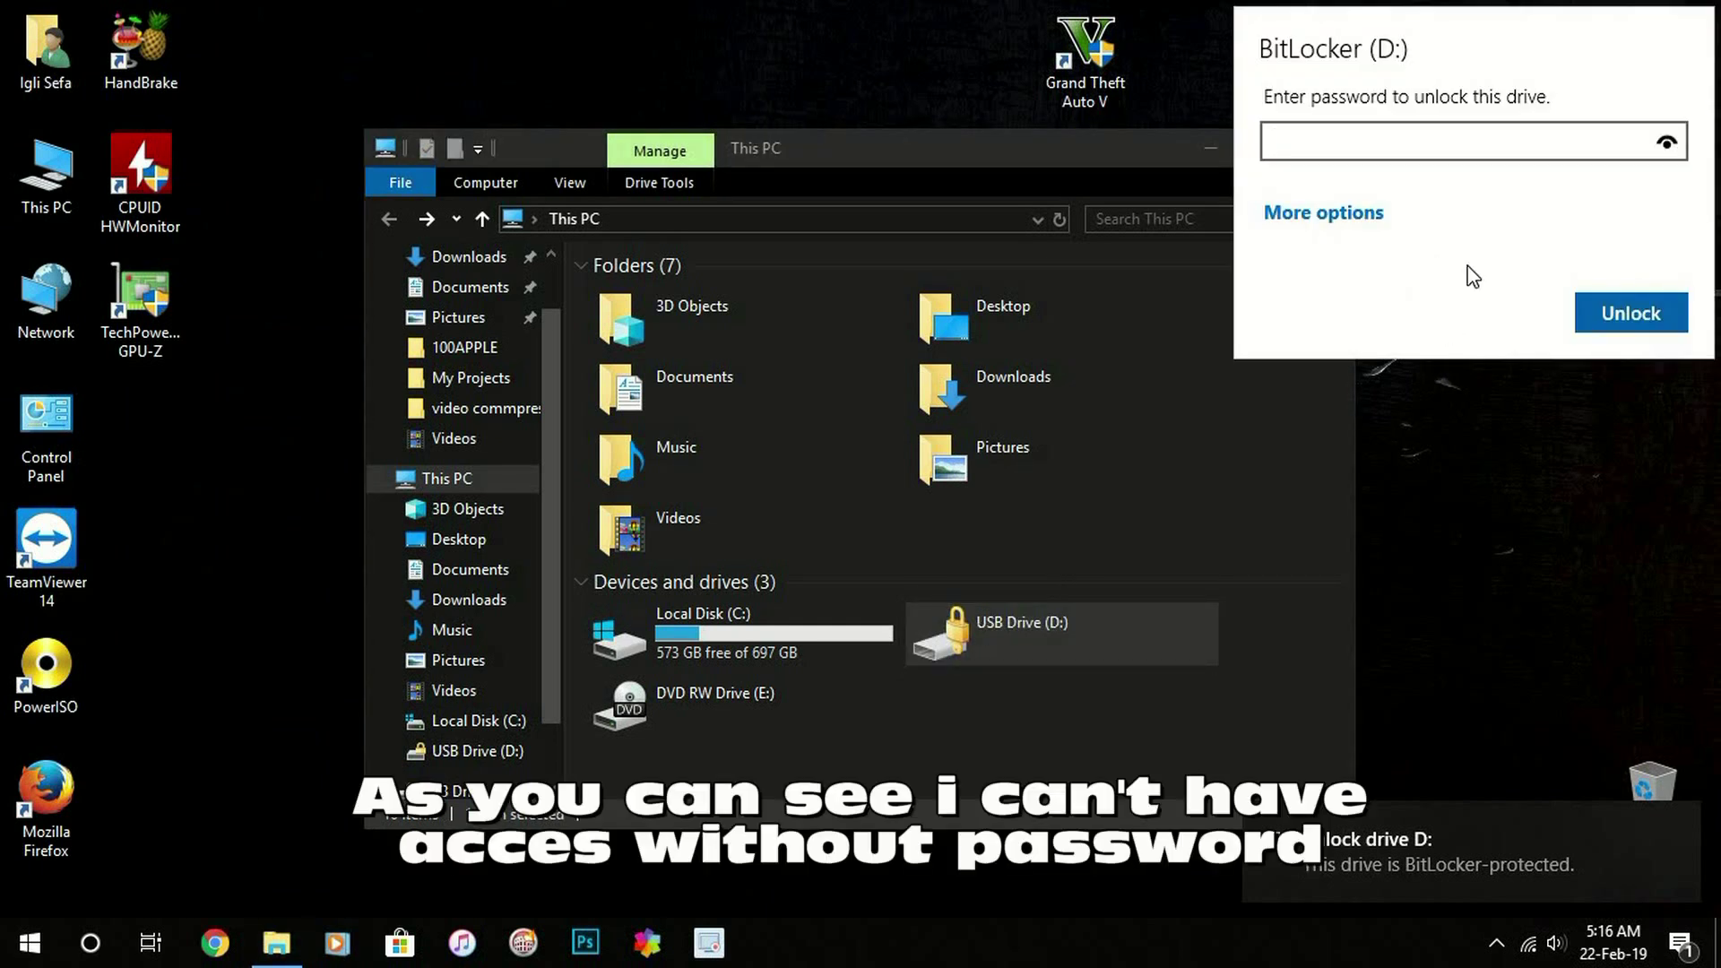
{"action": "left_click", "coordinate": [1322, 215]}
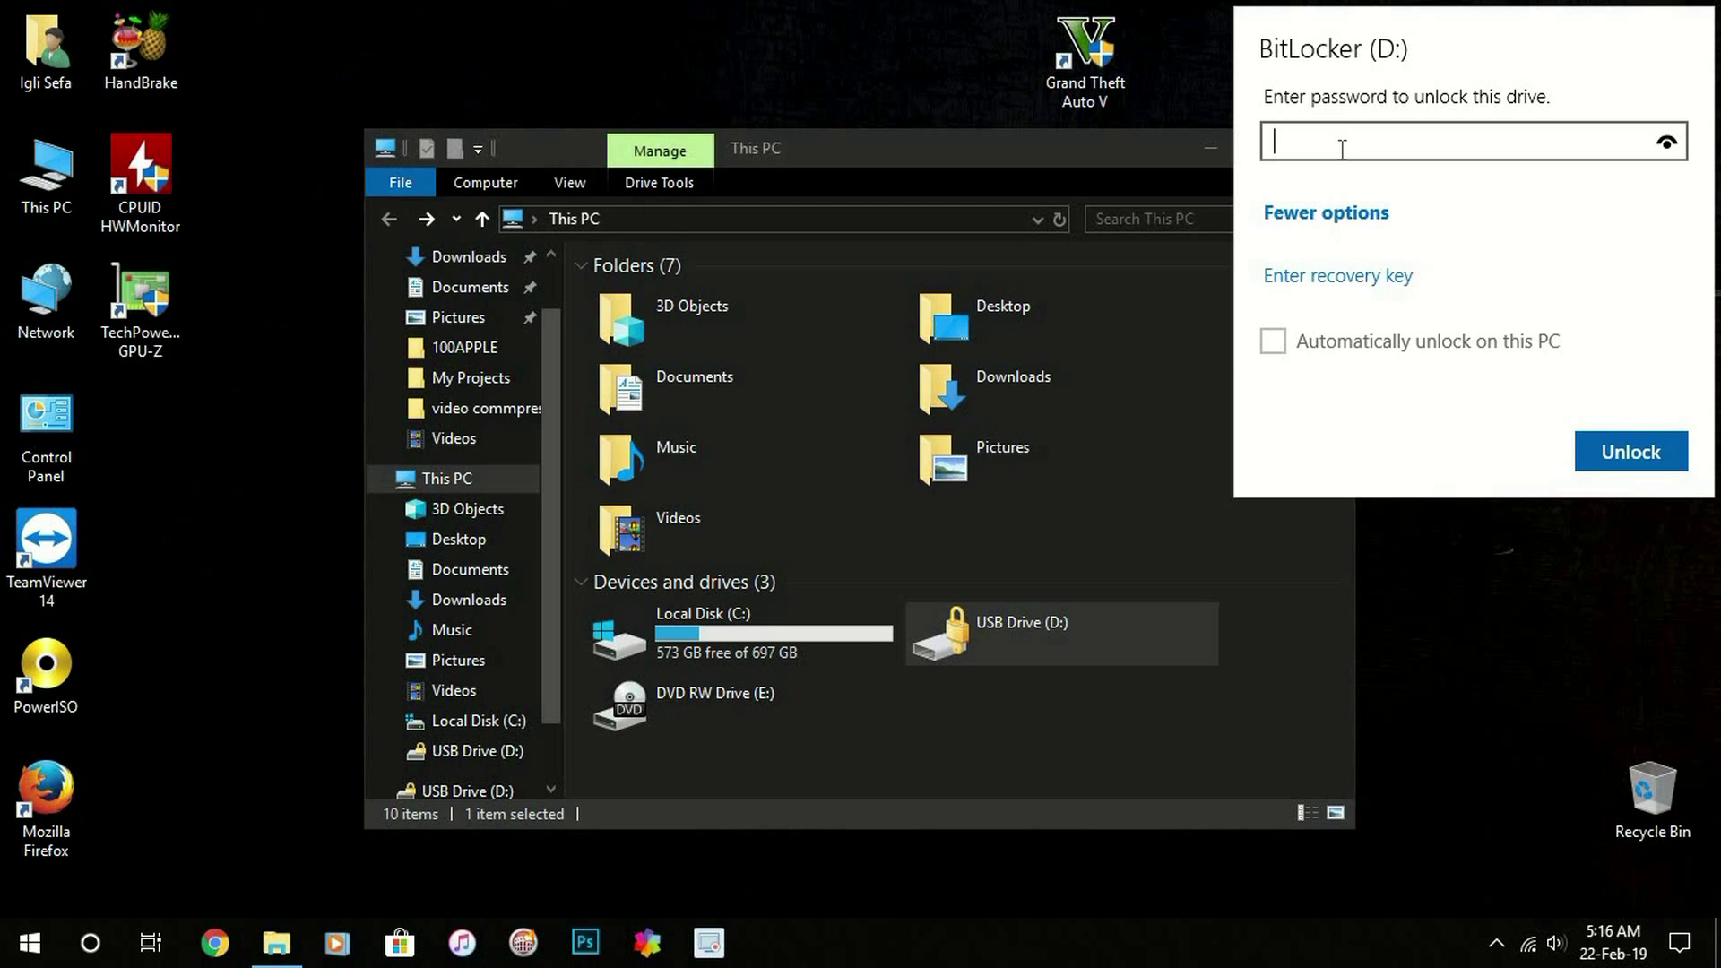
{"action": "type", "text": "********"}
{"action": "left_click", "coordinate": [1616, 449]}
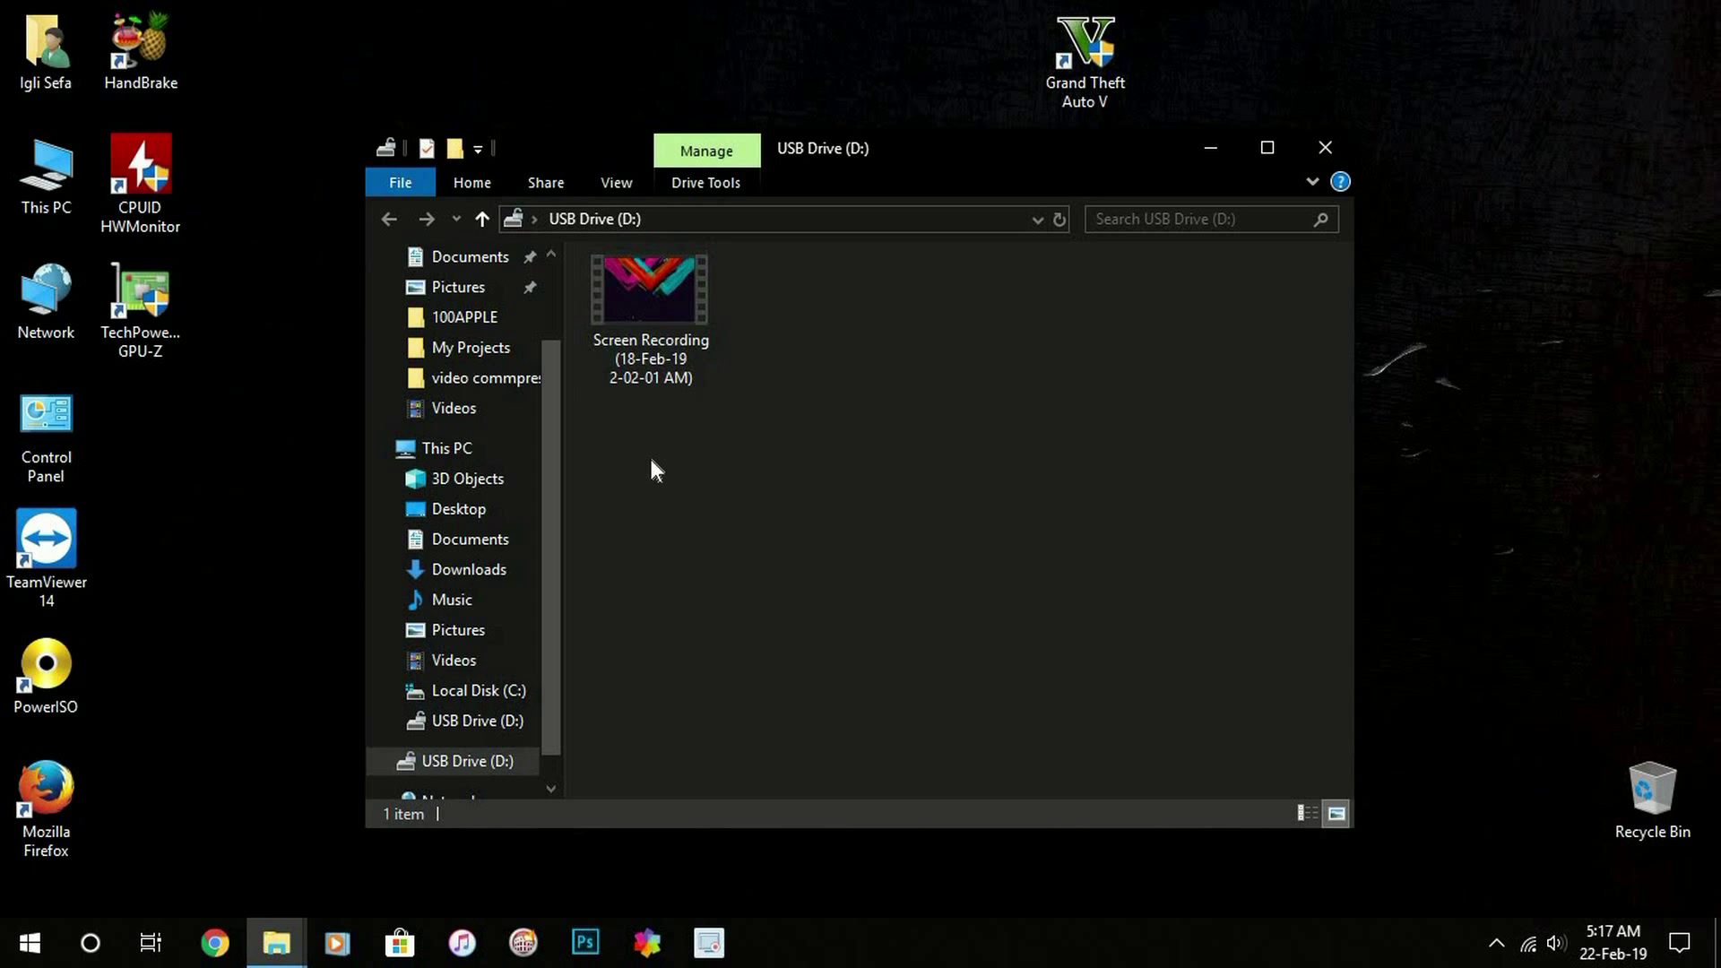
- Check that the Screen Recording video on the unlocked USB drive opens, and close the player and the drive window
{"action": "double_click", "coordinate": [623, 309]}
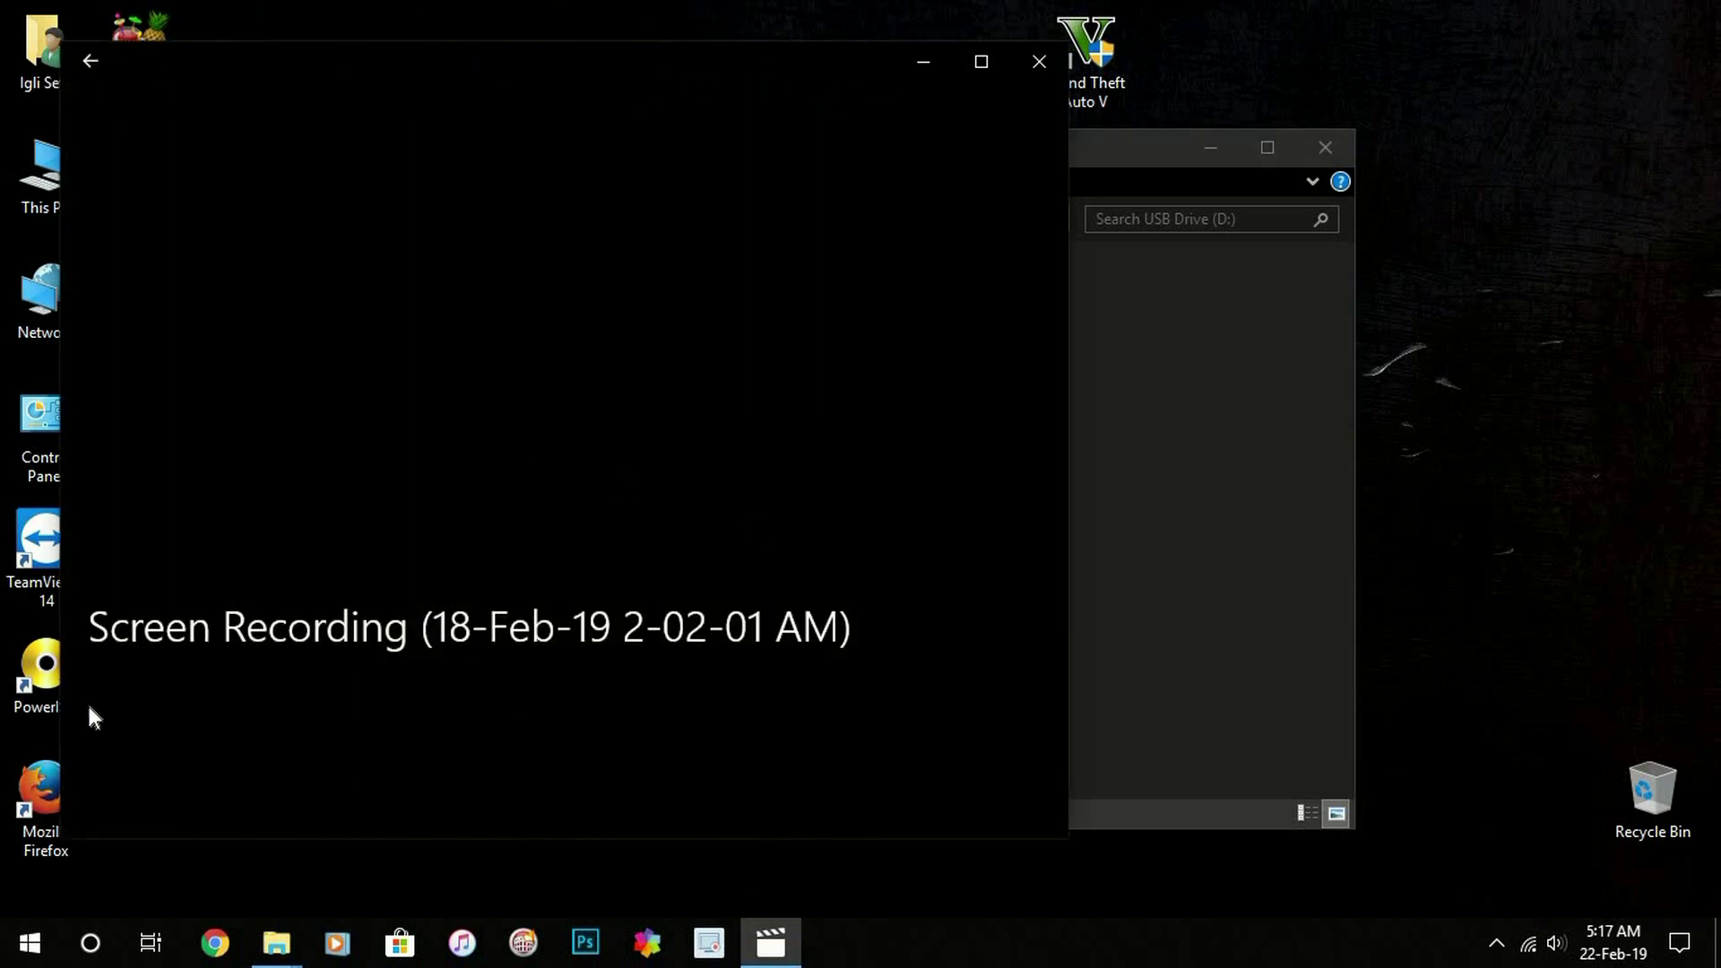
{"action": "left_click", "coordinate": [1039, 61]}
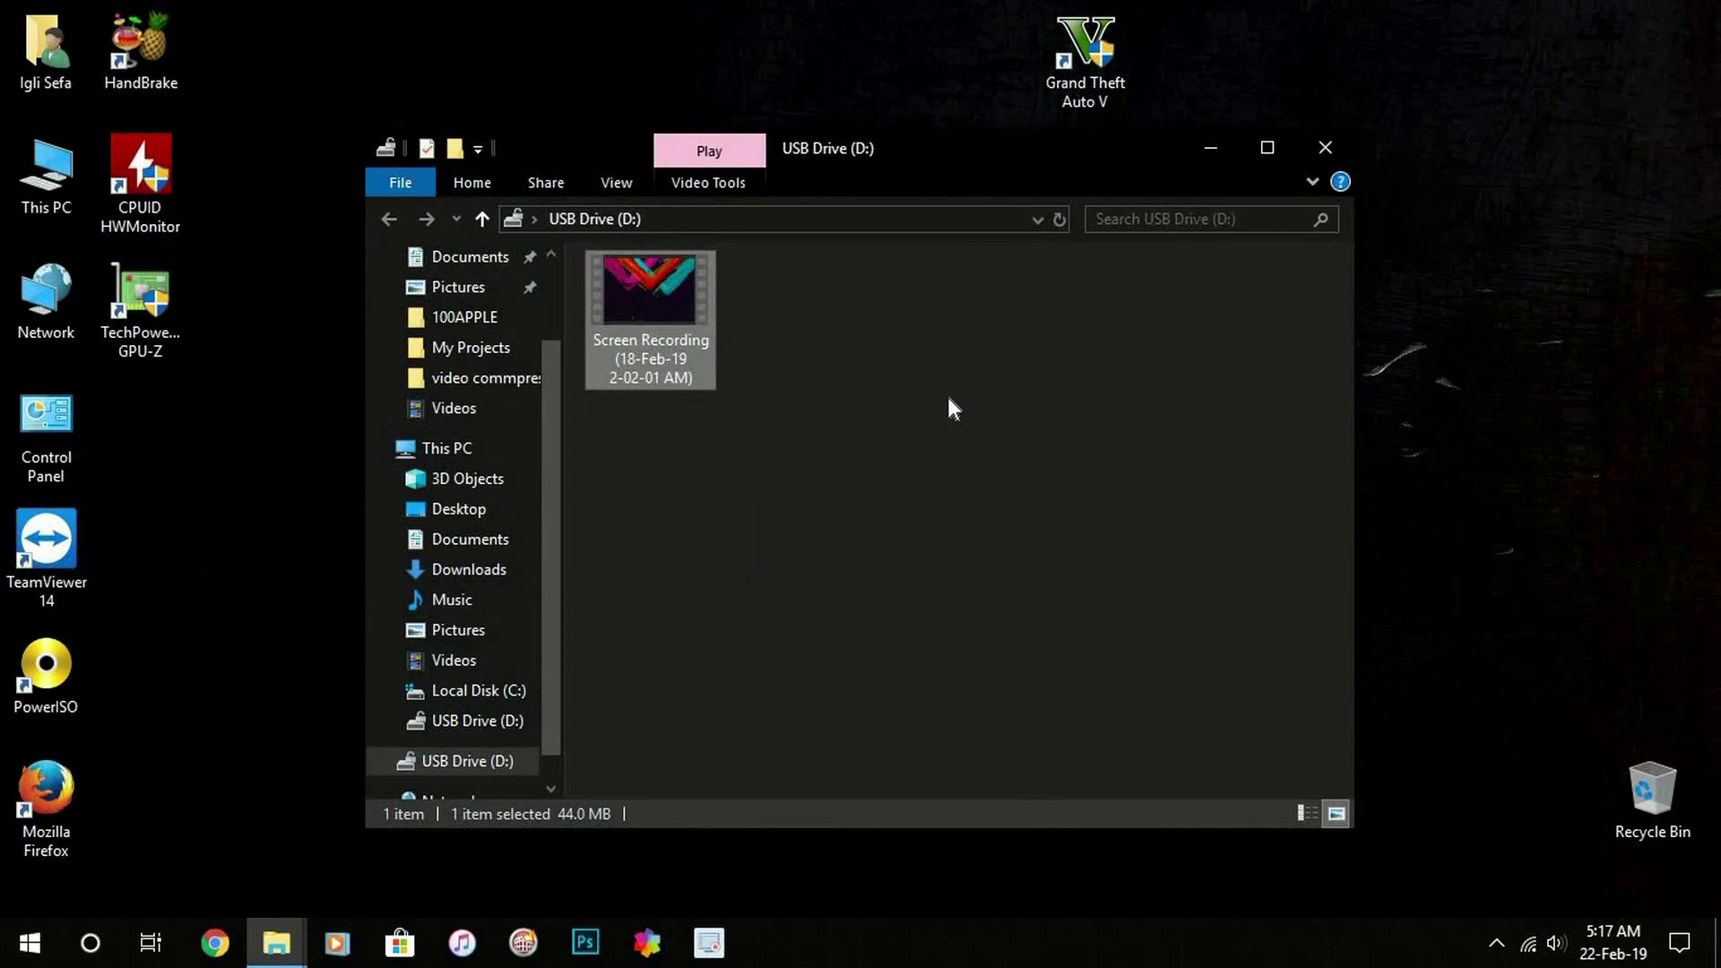
{"action": "left_click", "coordinate": [1326, 147]}
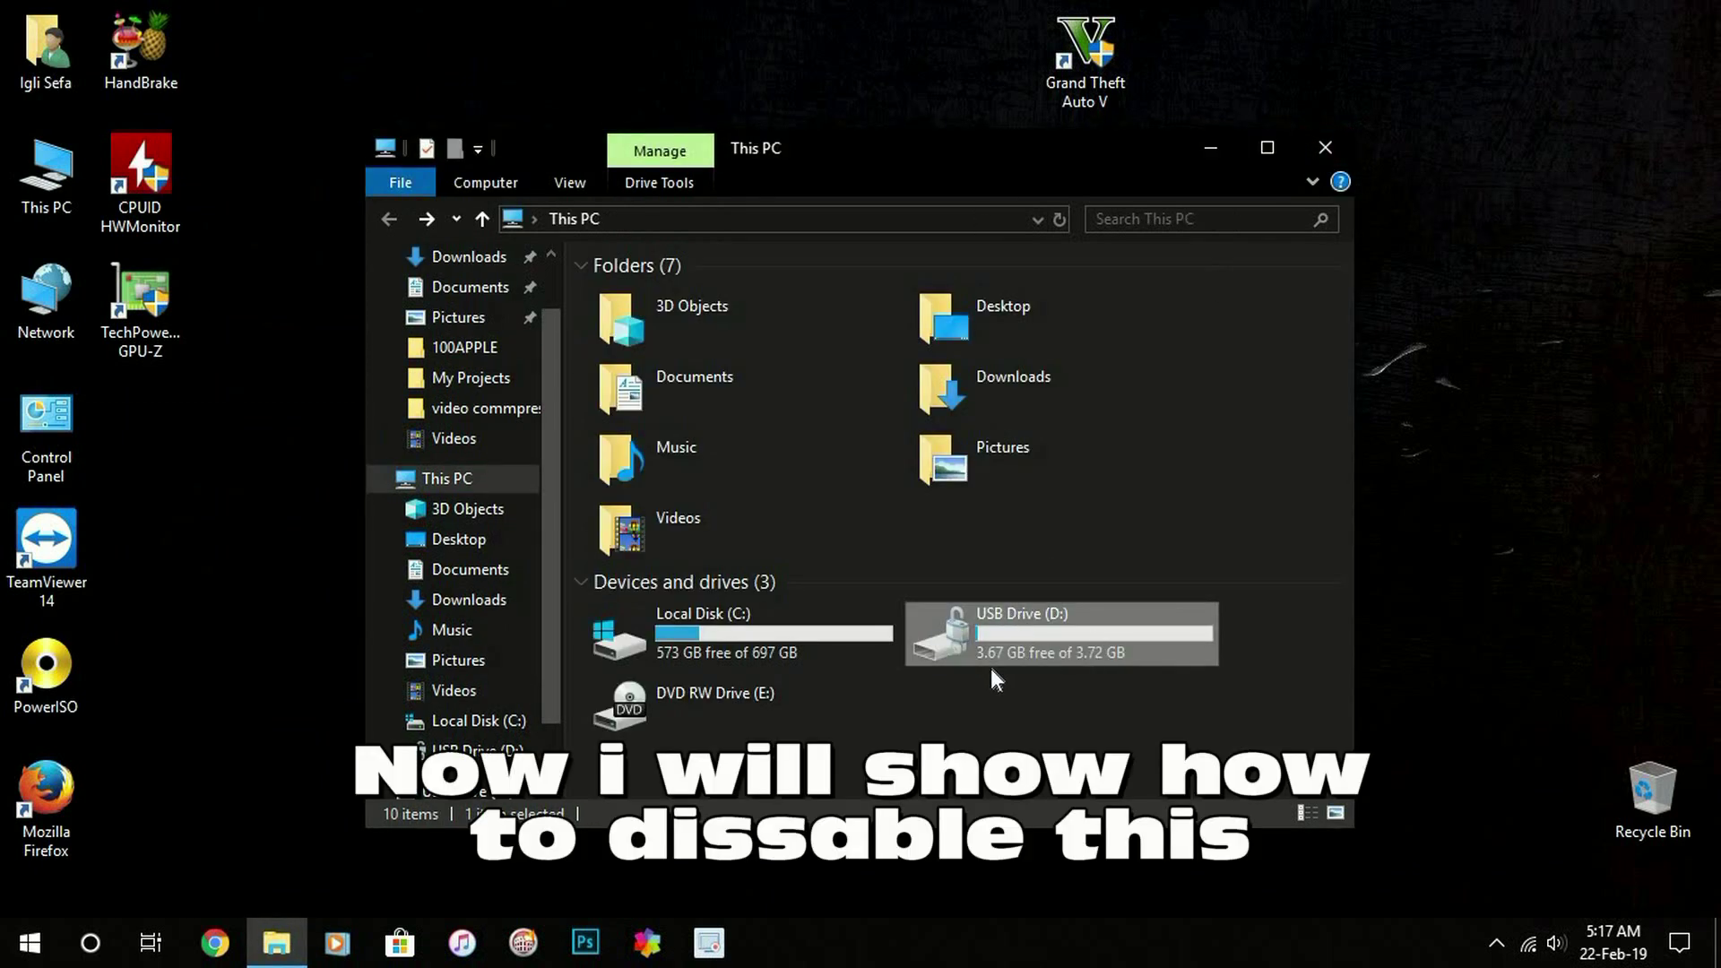
- Search Windows for "bit" and open Manage BitLocker
{"action": "right_click", "coordinate": [1003, 642]}
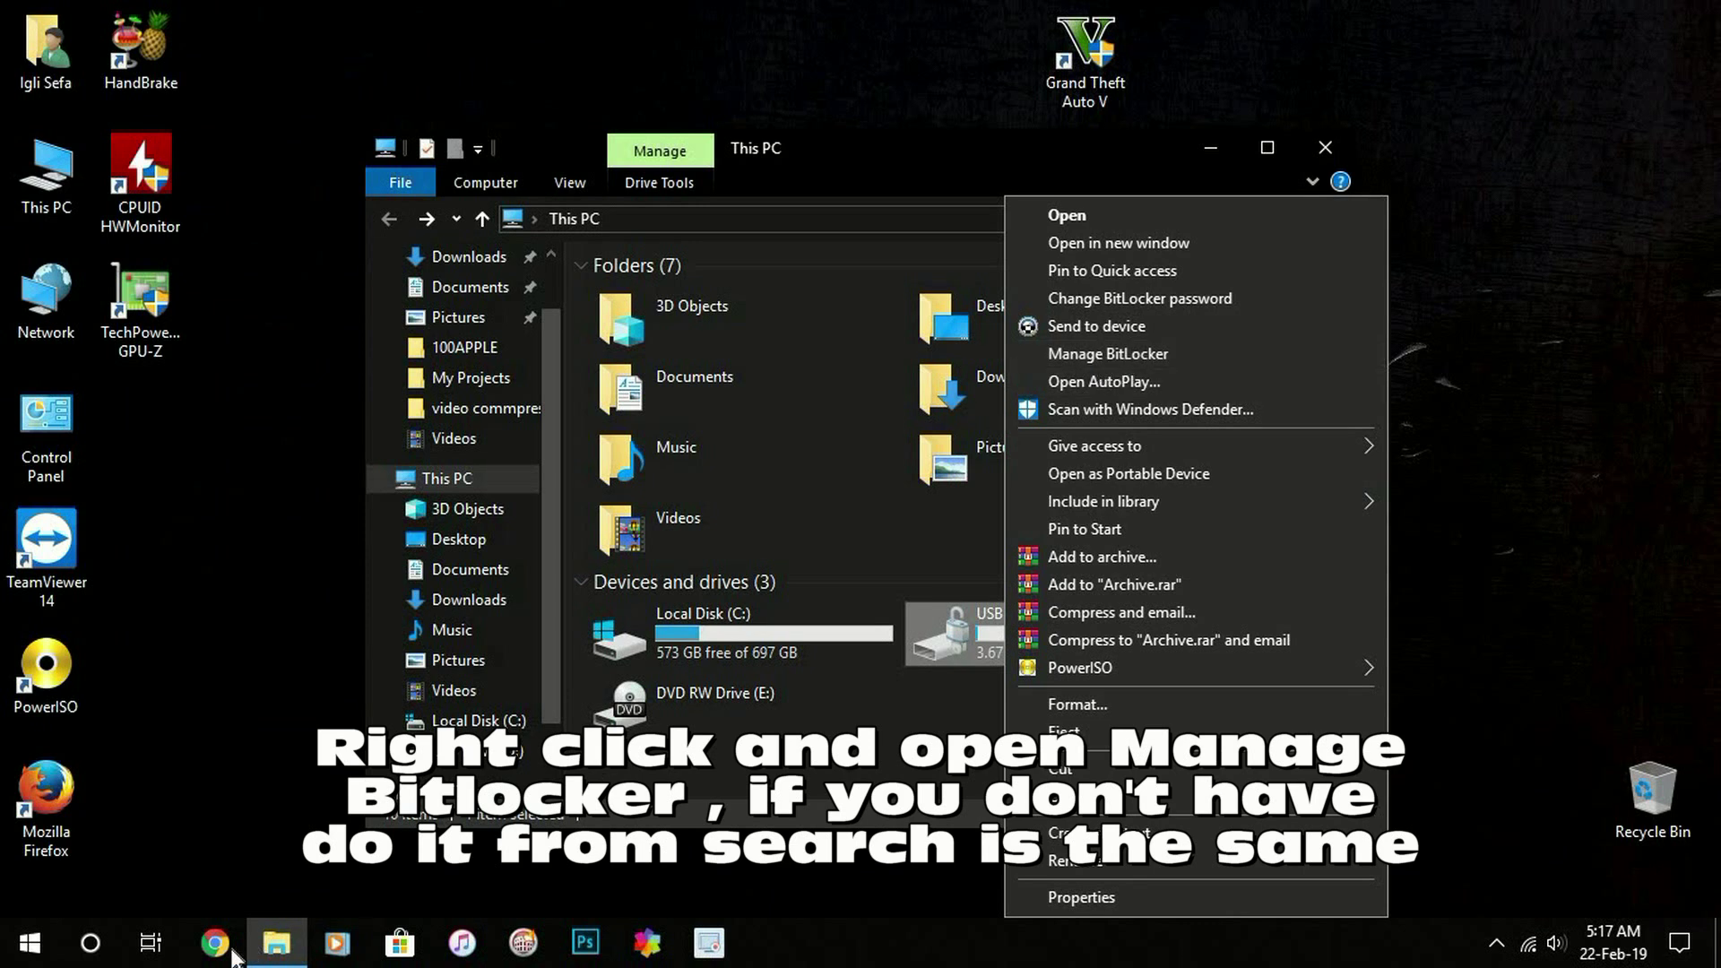
{"action": "left_click", "coordinate": [90, 942]}
{"action": "left_click", "coordinate": [90, 942]}
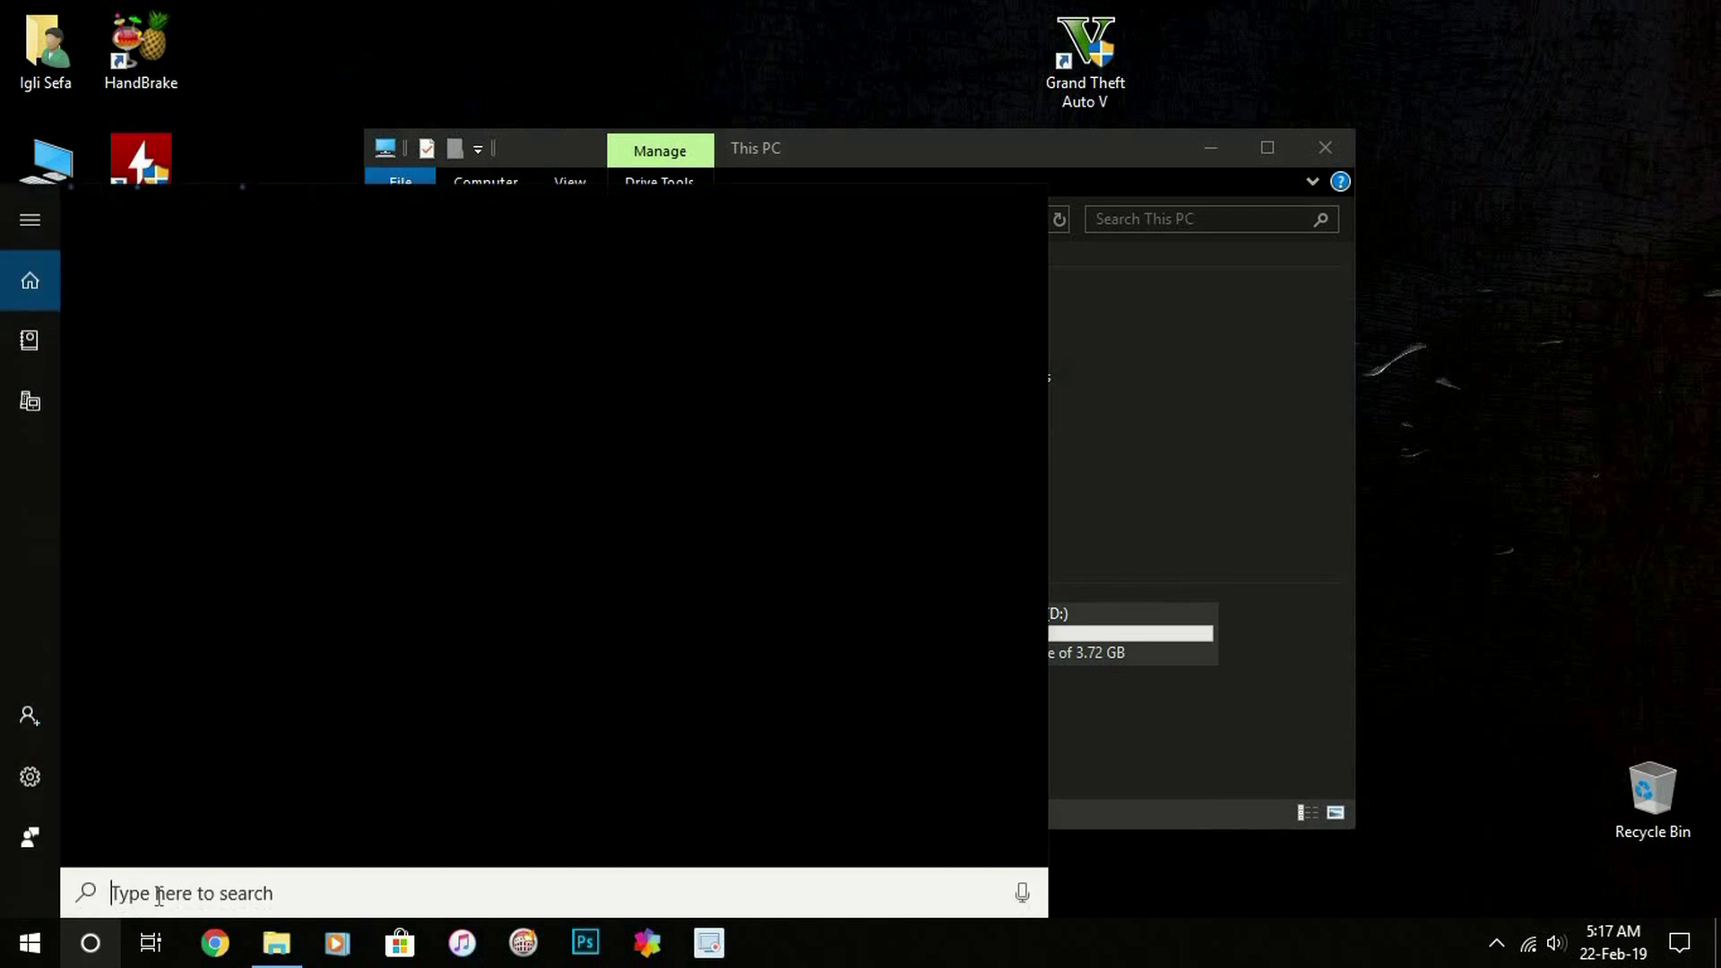
{"action": "type", "text": "bit"}
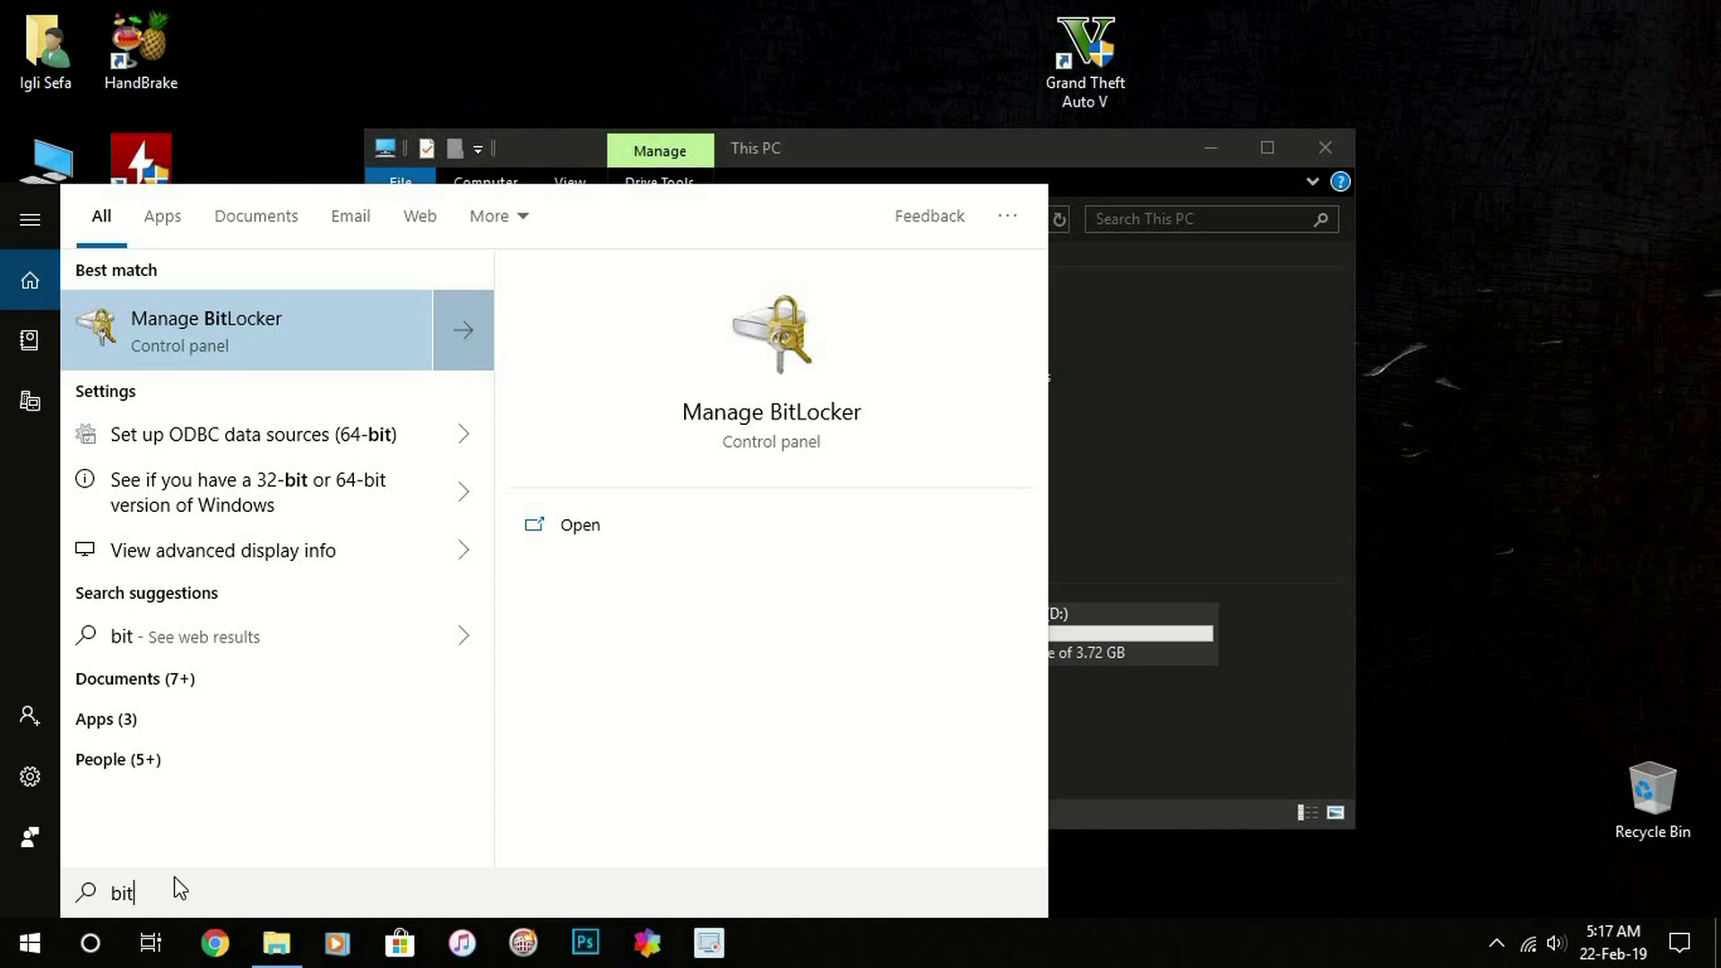
{"action": "key", "text": "Return"}
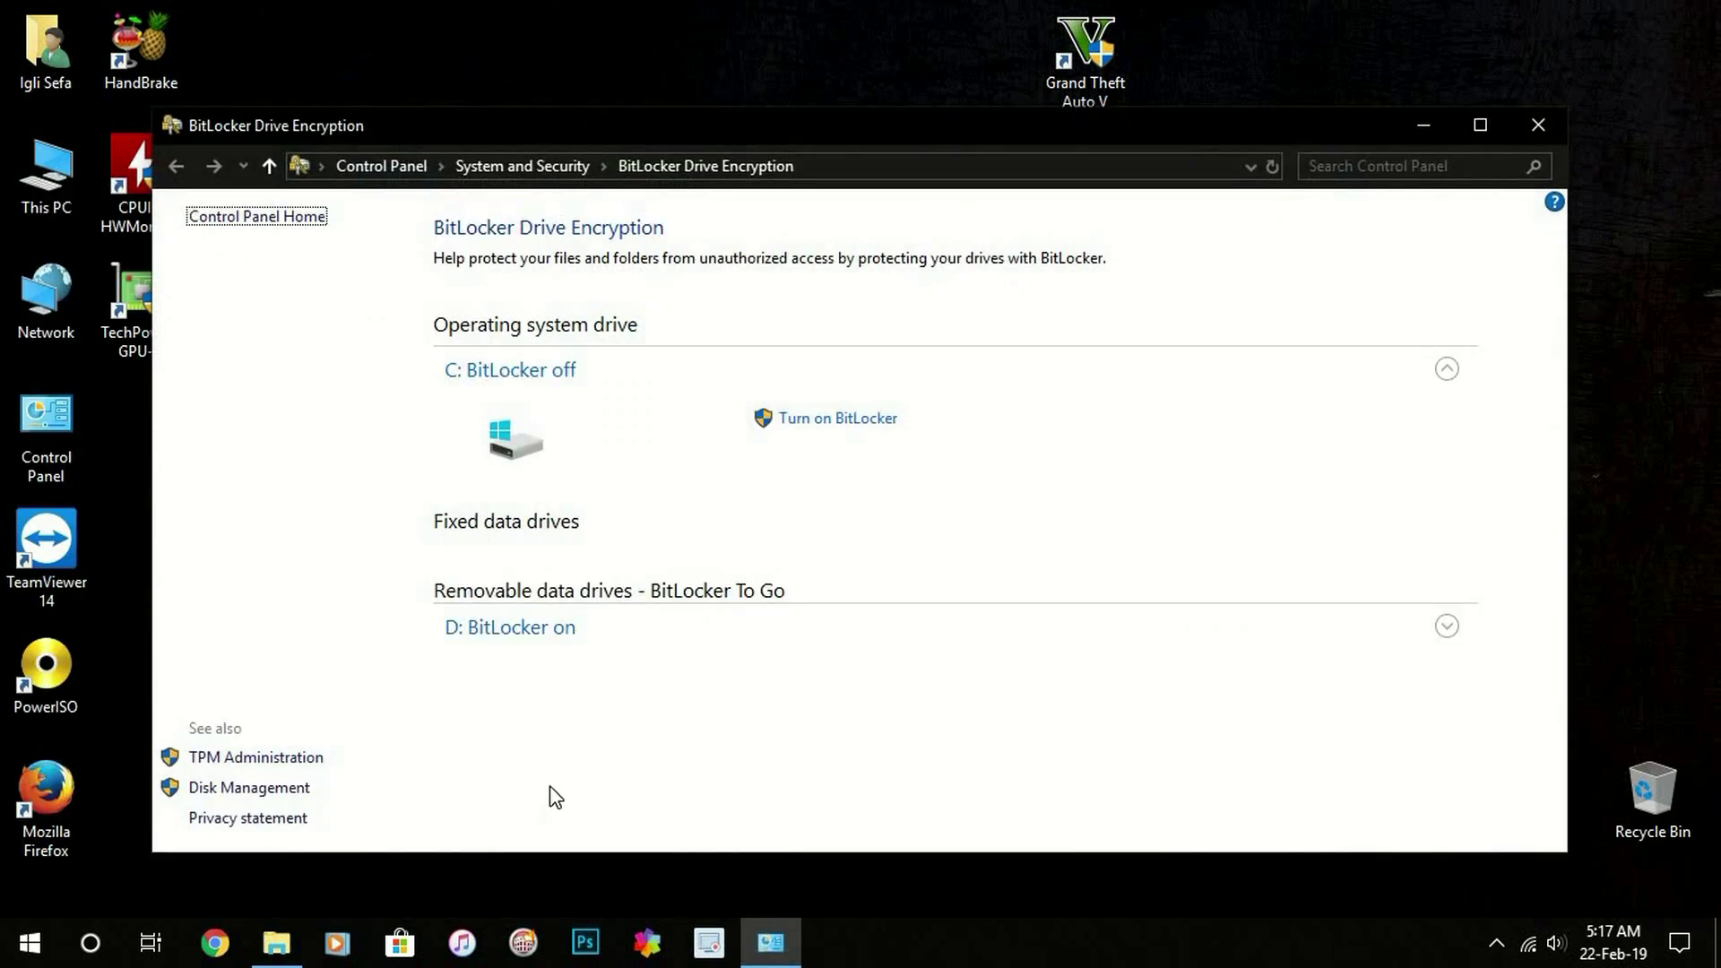
- Turn off BitLocker for removable drive D: and close the BitLocker windows once decryption finishes
{"action": "left_click", "coordinate": [557, 626]}
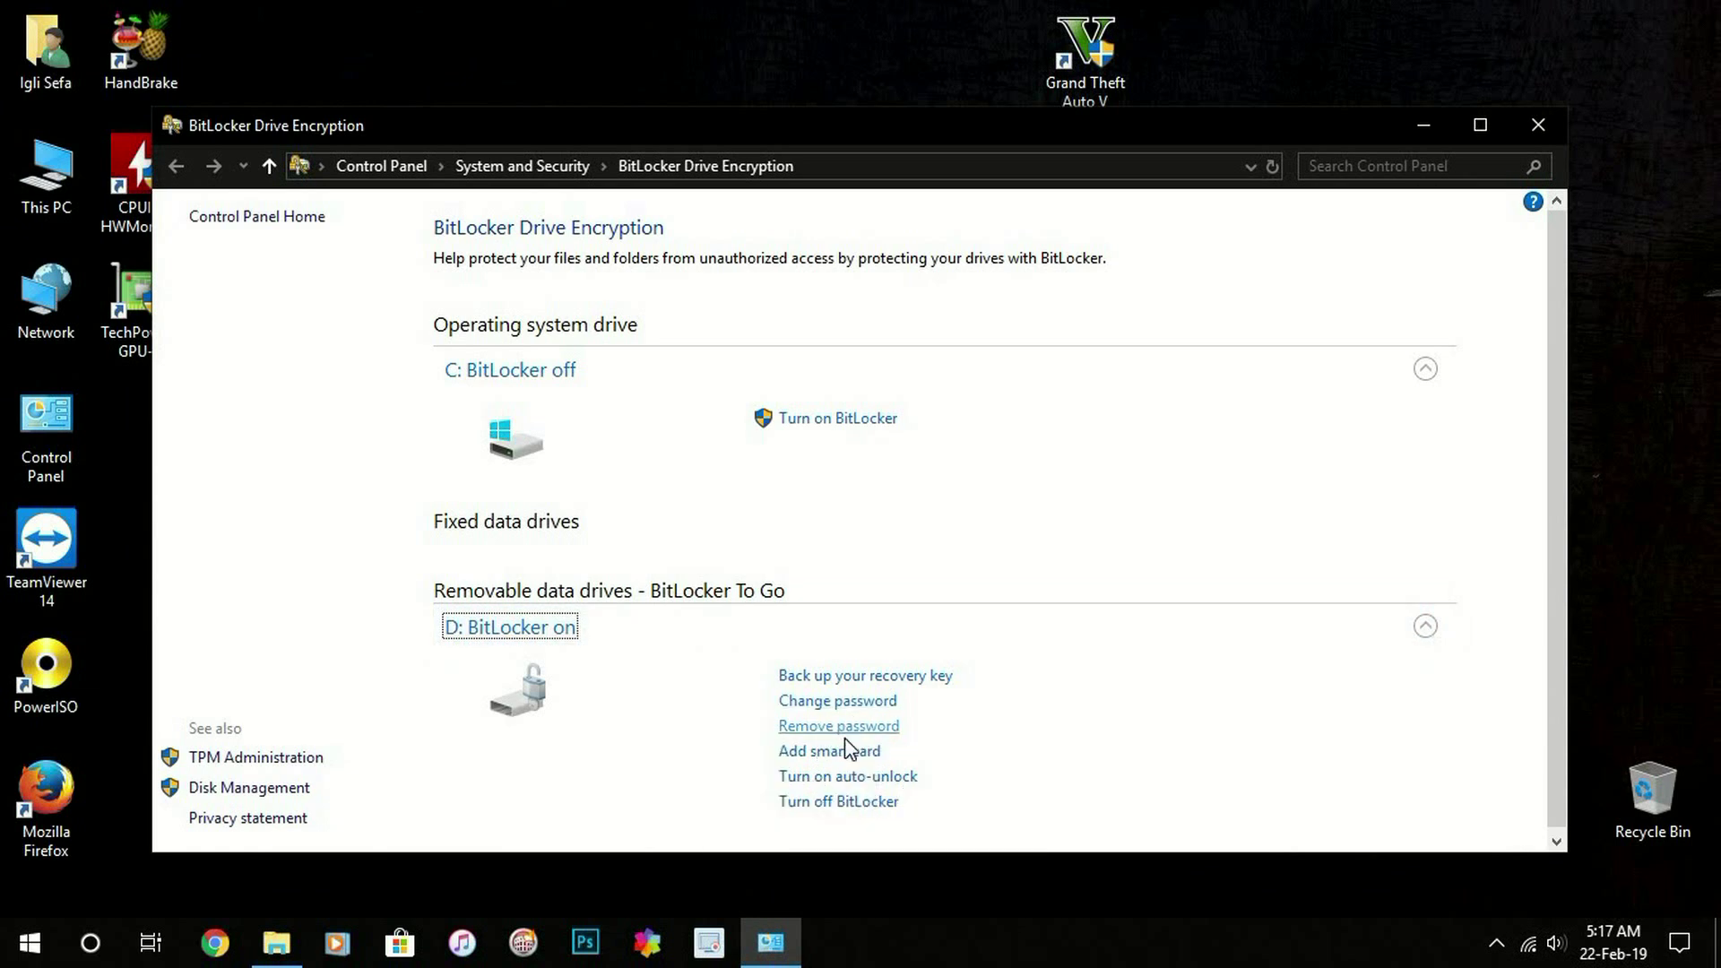
{"action": "left_click", "coordinate": [843, 803]}
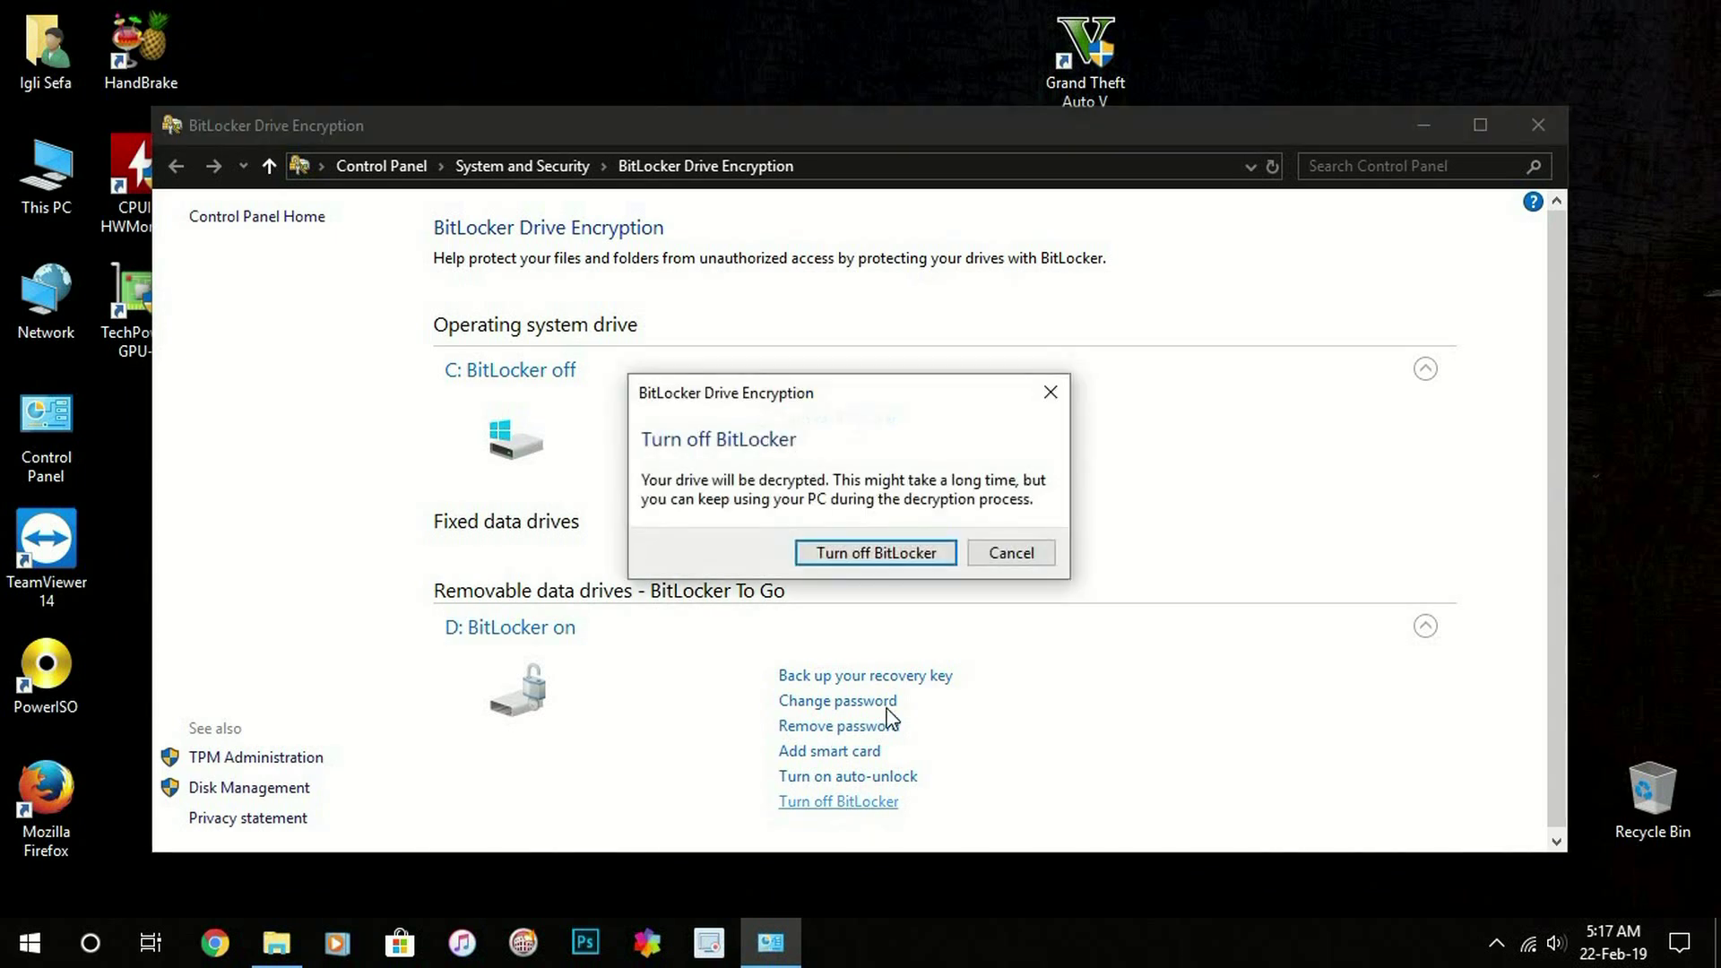
{"action": "left_click", "coordinate": [862, 553]}
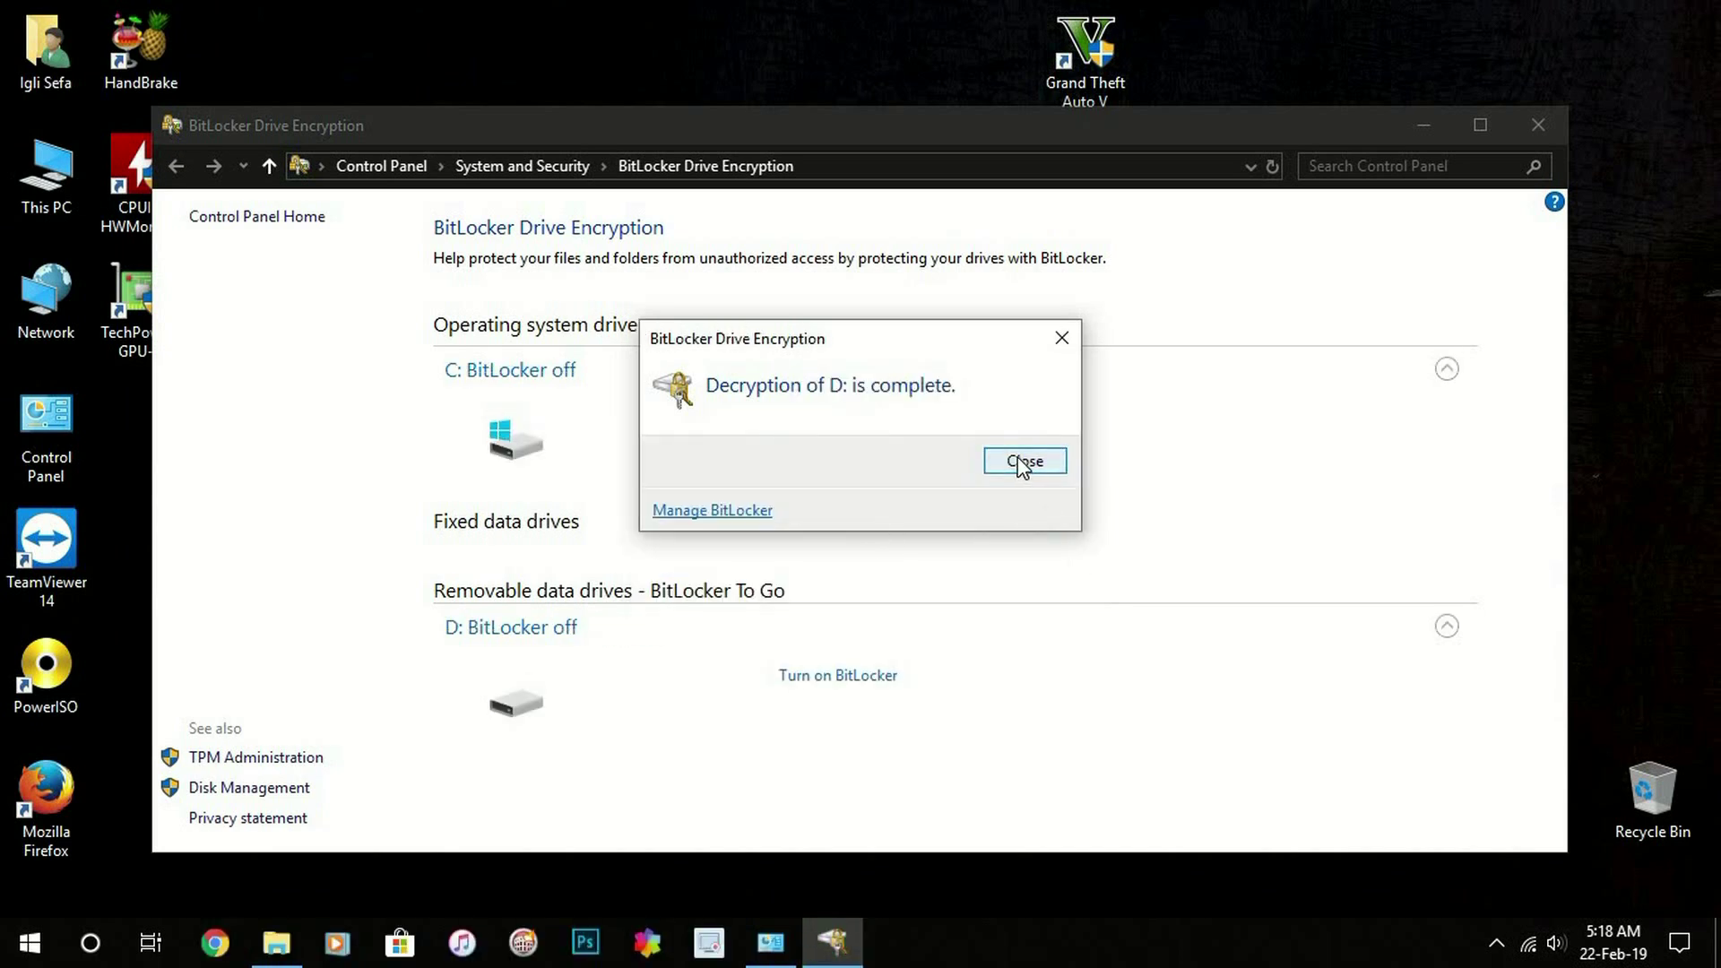
{"action": "left_click", "coordinate": [1022, 461]}
{"action": "left_click", "coordinate": [1555, 128]}
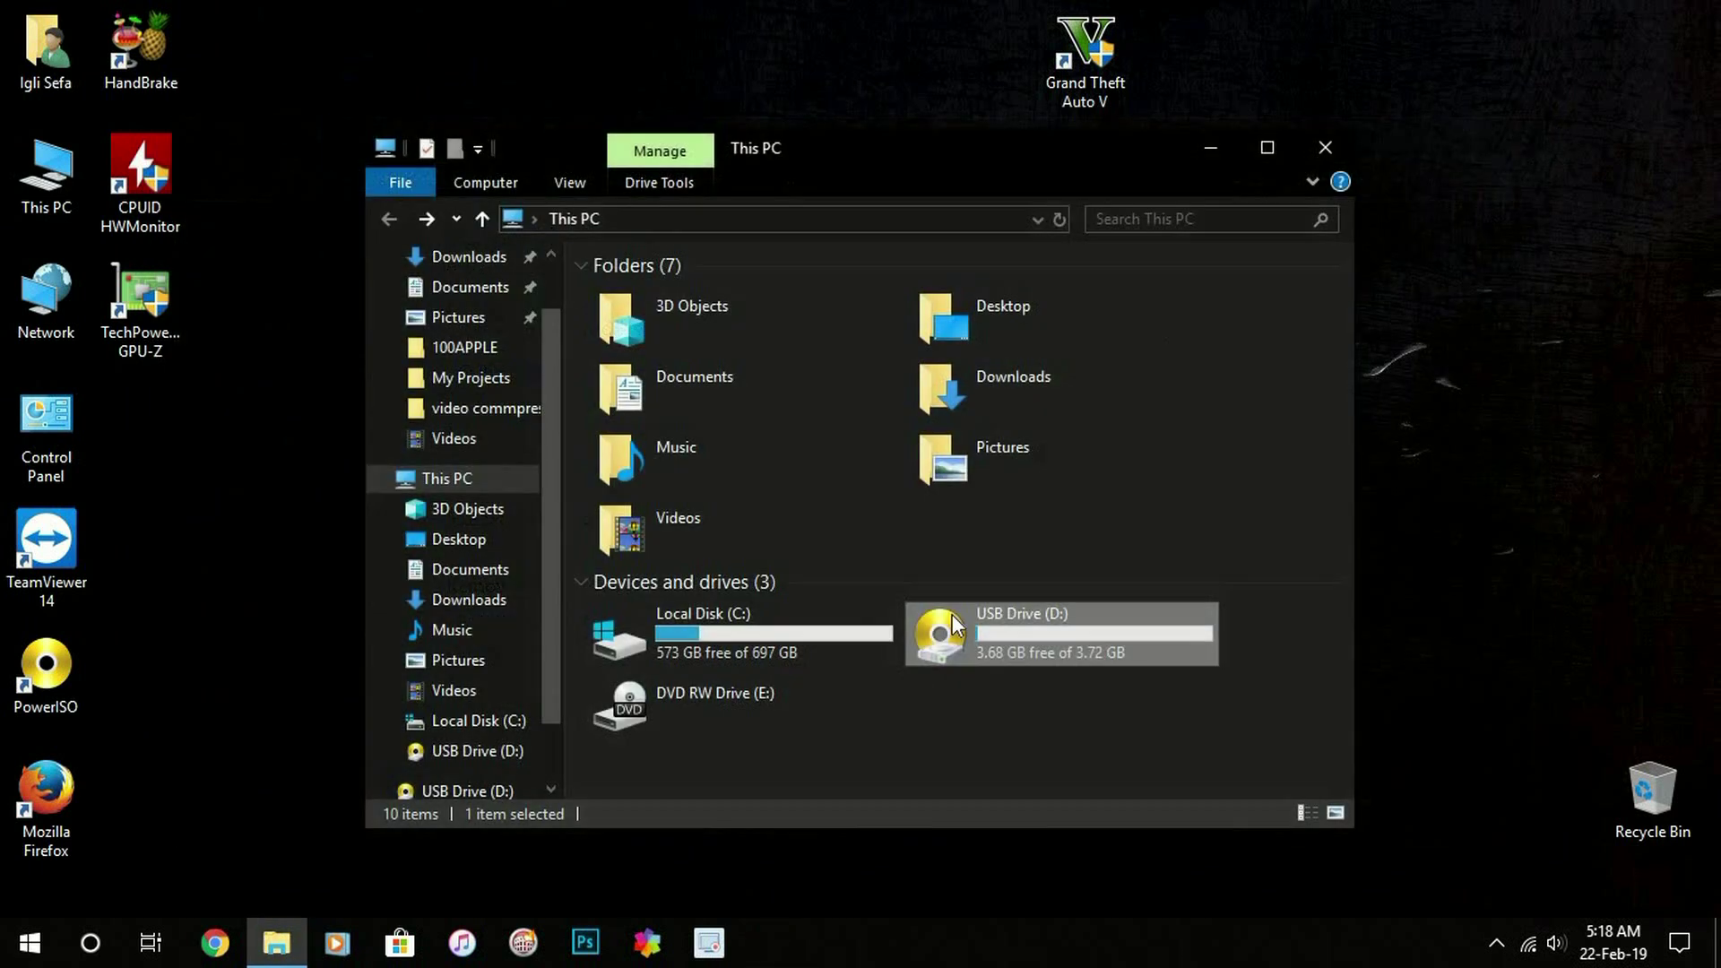
- View the contents of the decrypted USB Drive (D:) to check that it opens without a password
{"action": "double_click", "coordinate": [993, 624]}
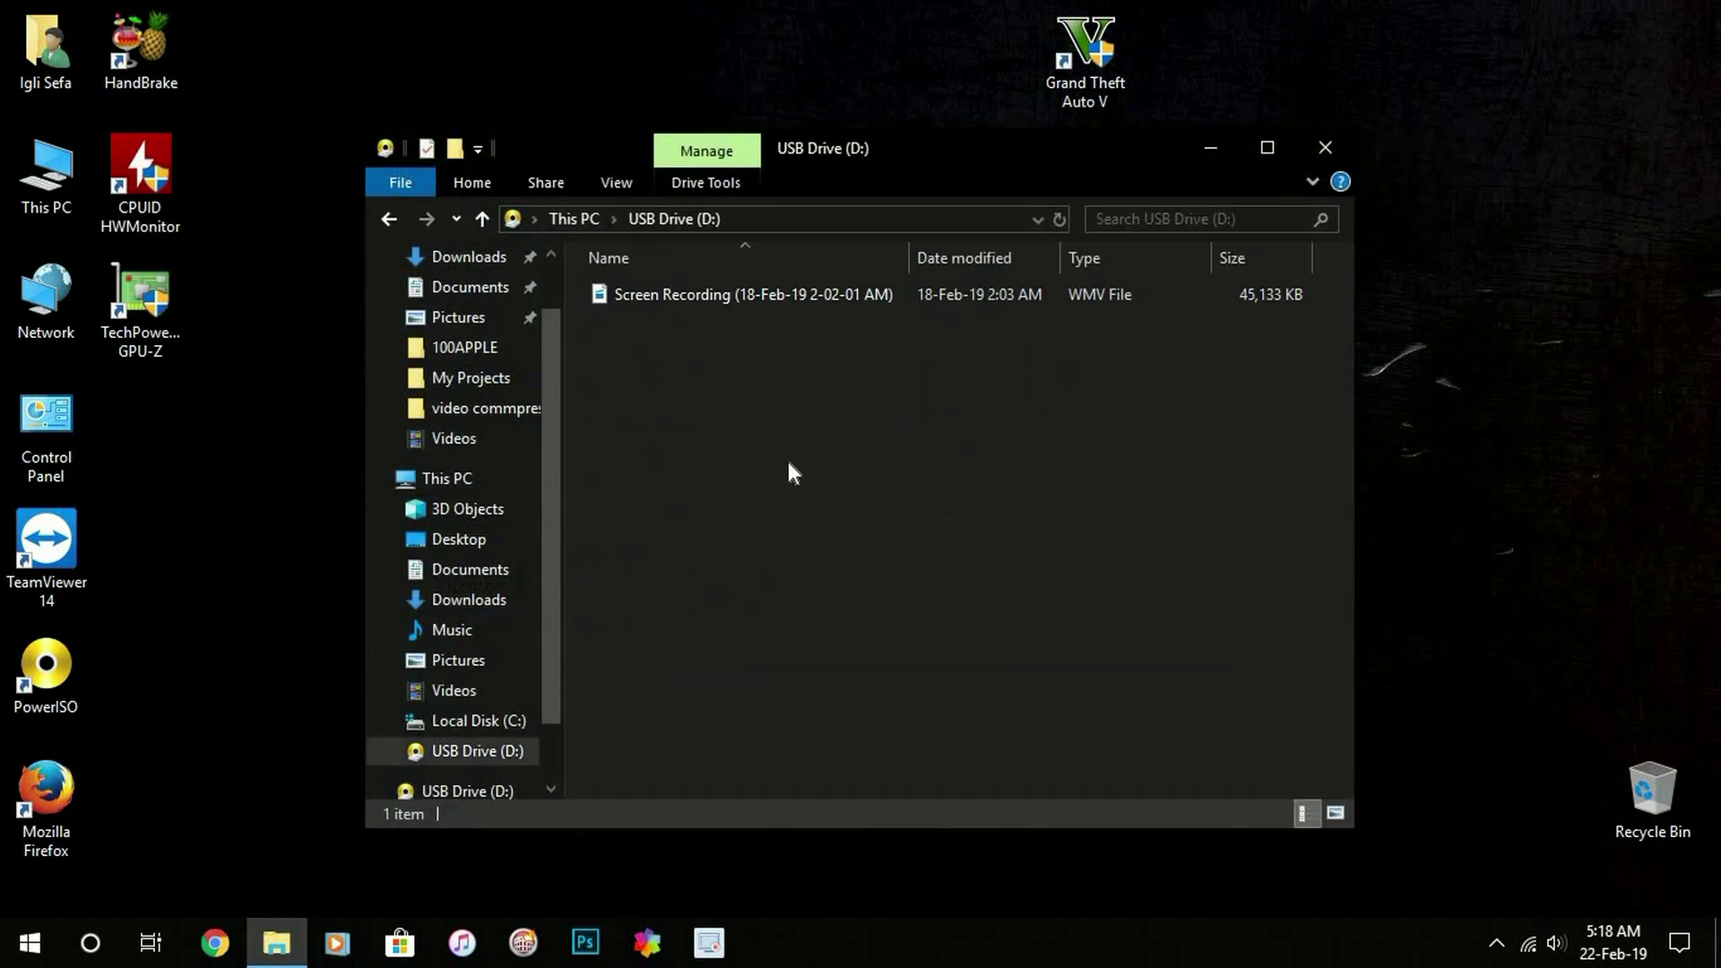